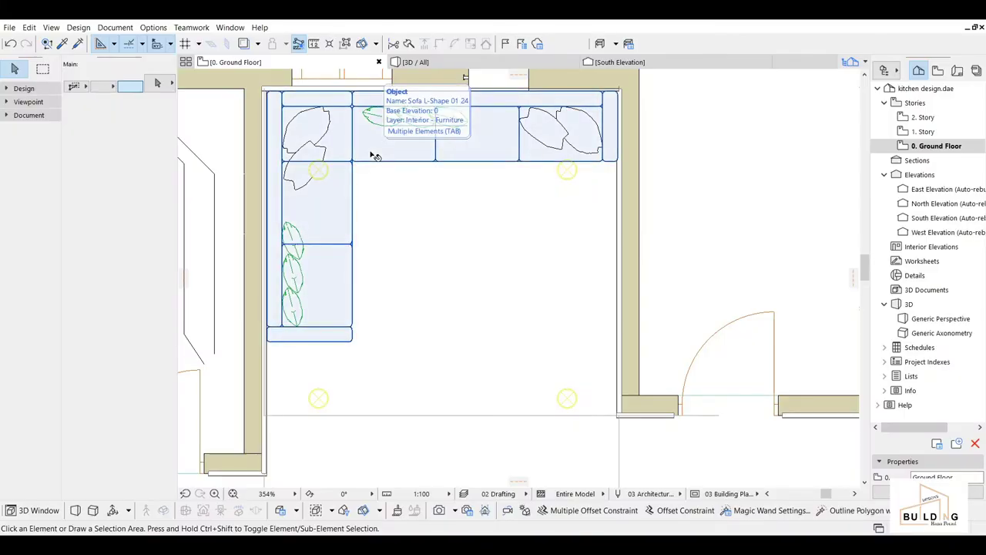
Clear the L-shaped sofa selection on the ground-floor plan
click(401, 230)
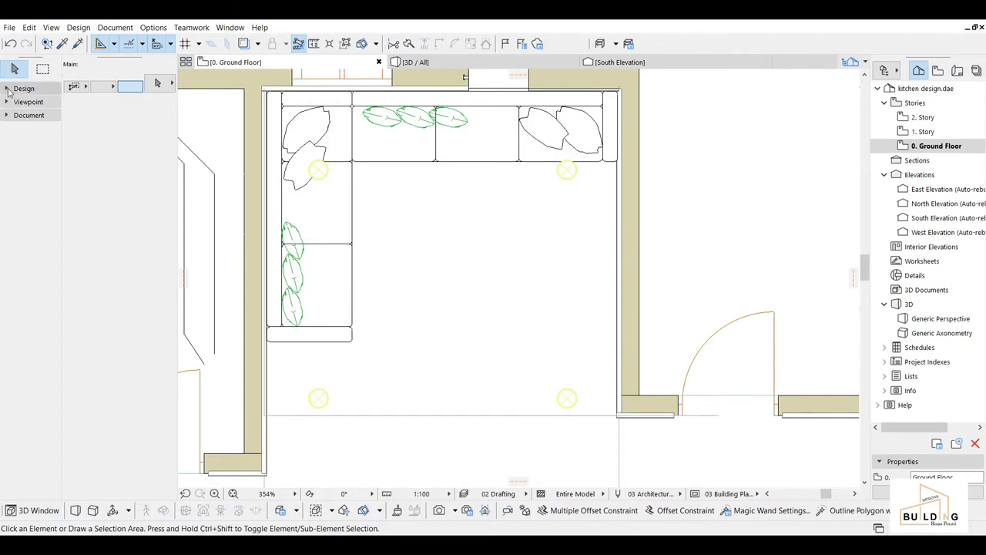
Bring up Picture 24's default settings and keep the Simple Frame style
click(4, 91)
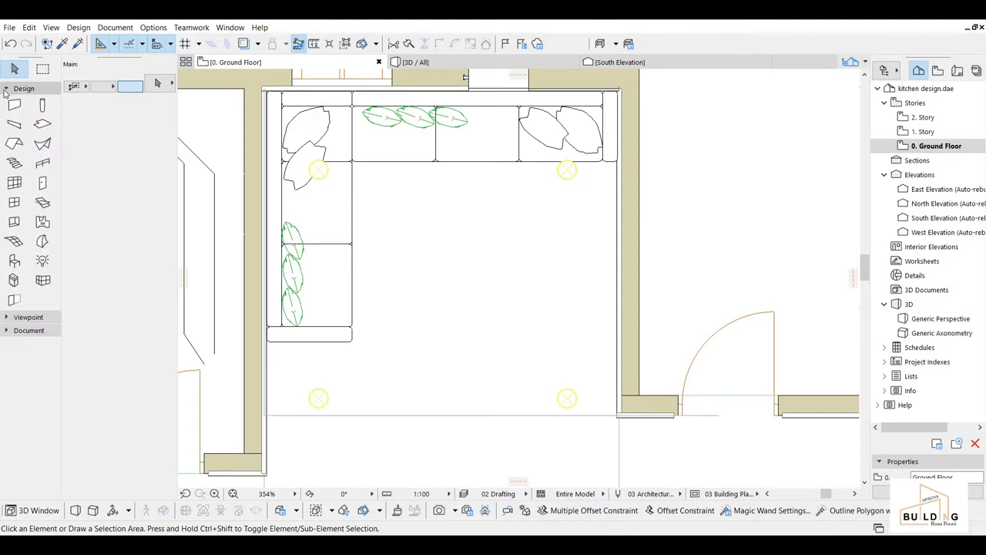
click(14, 262)
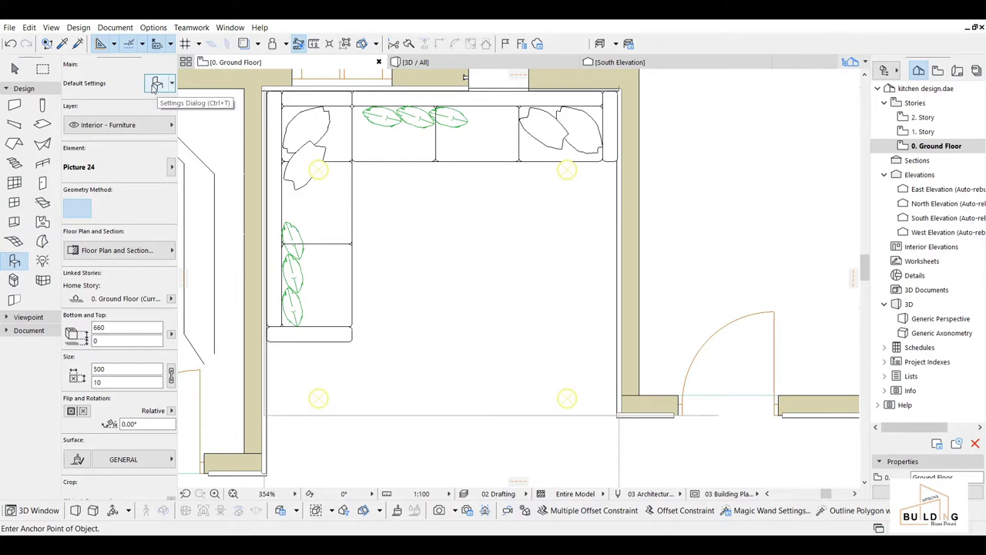
click(157, 85)
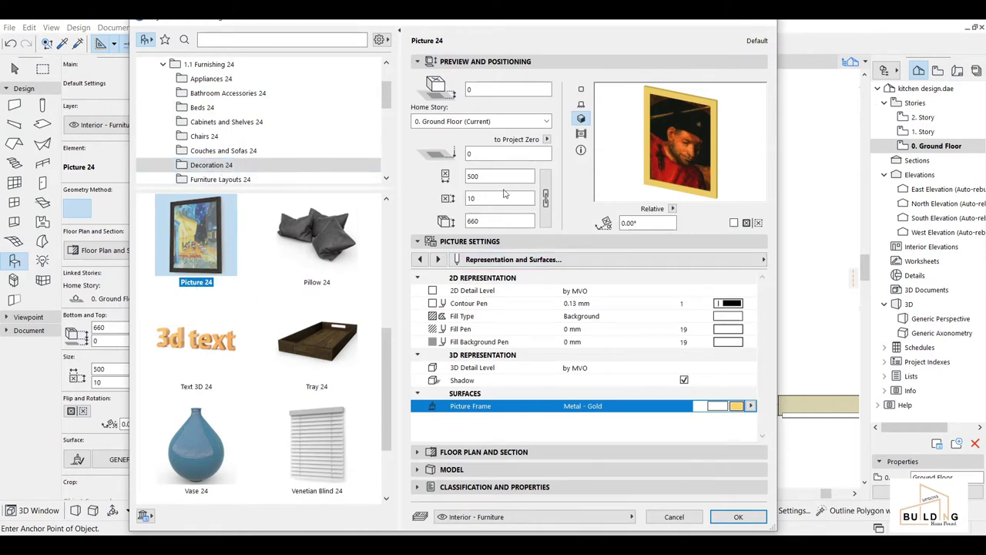
click(763, 259)
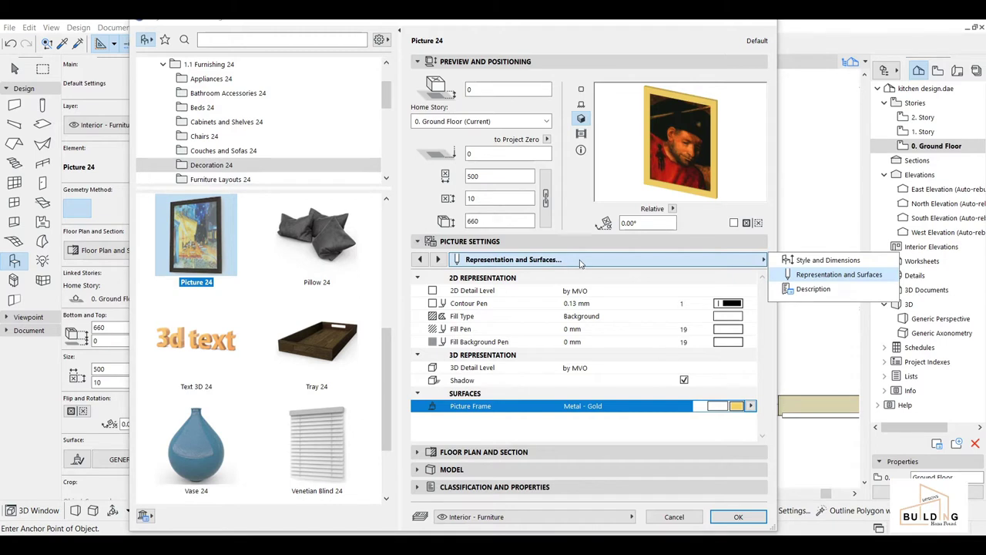
click(782, 262)
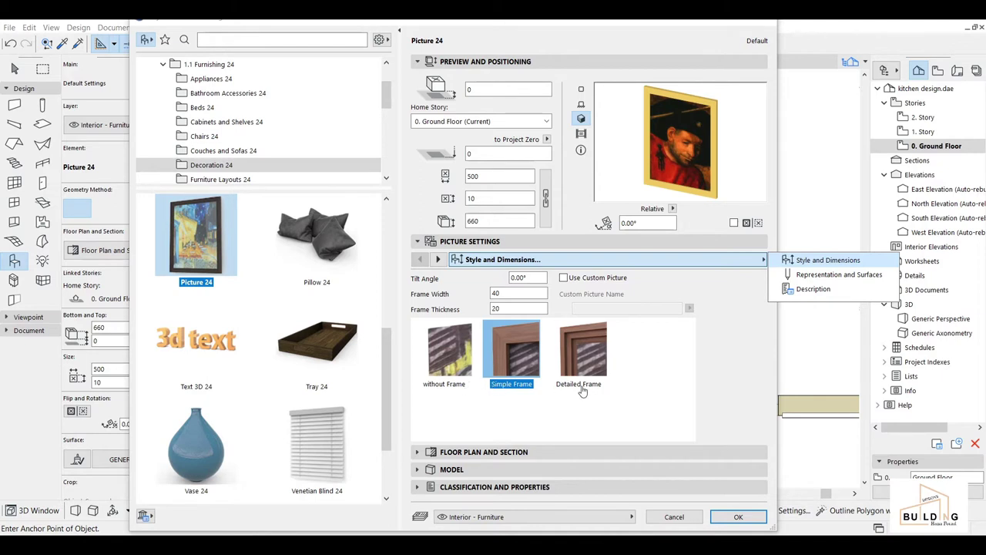
click(497, 360)
click(579, 350)
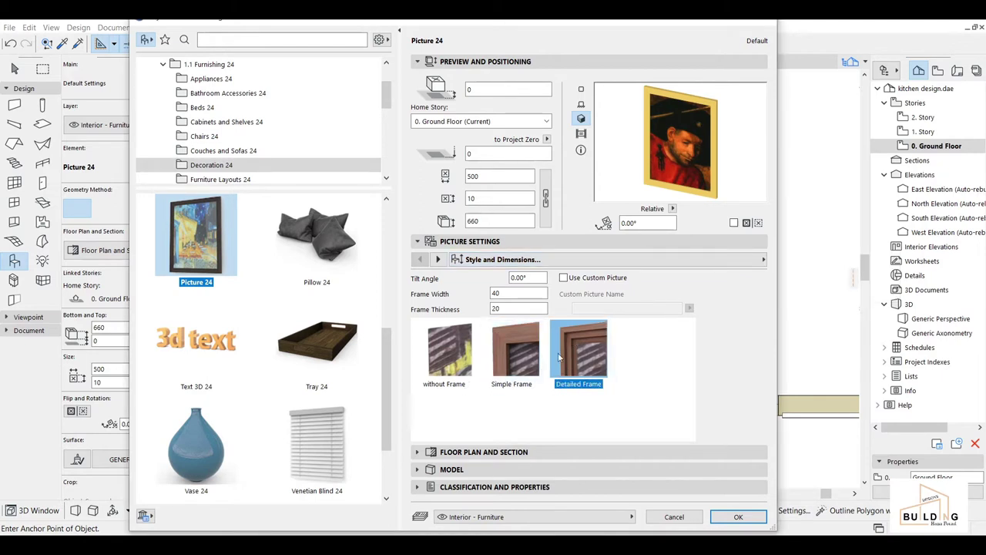
click(512, 350)
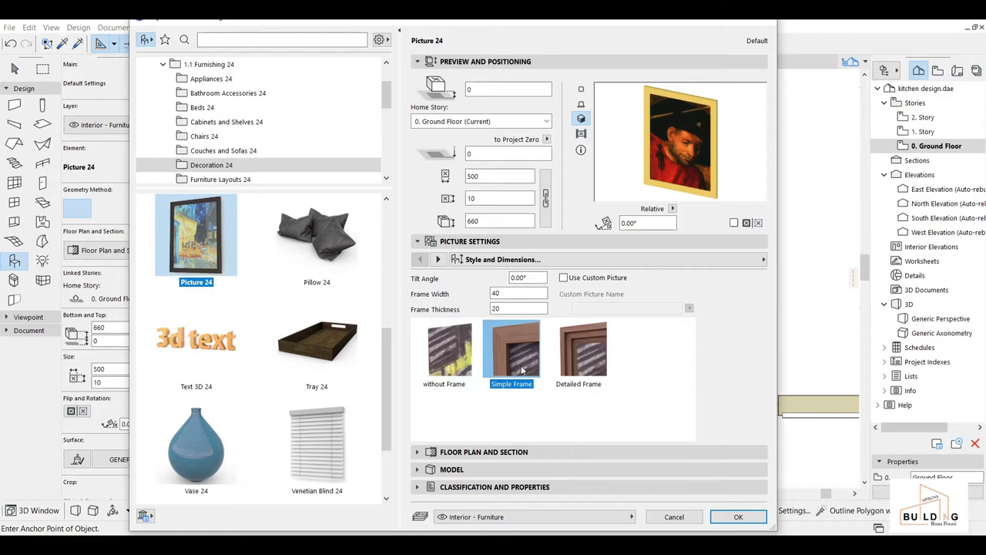
Set the picture frame surface to Paint - Lead Oxide Yellow
click(764, 259)
click(838, 274)
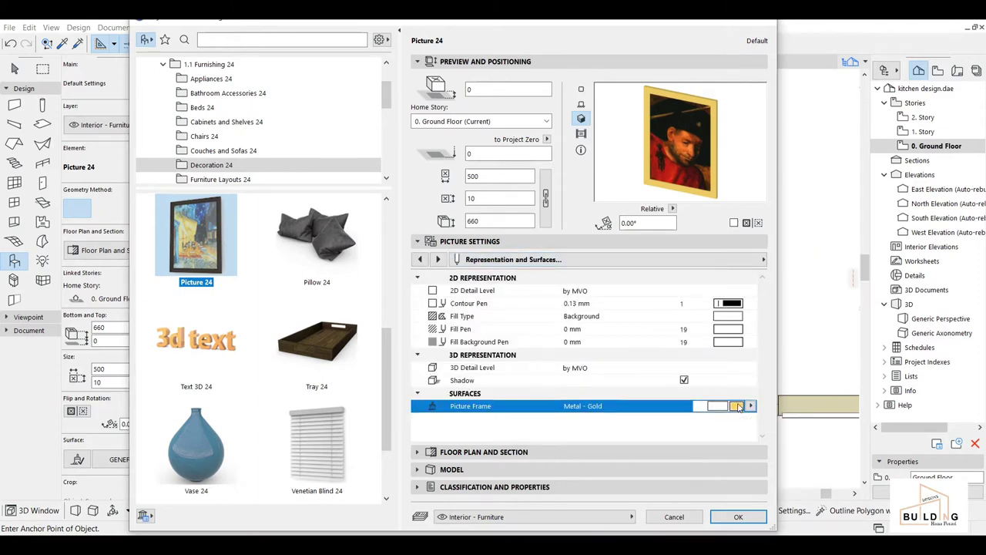
click(738, 406)
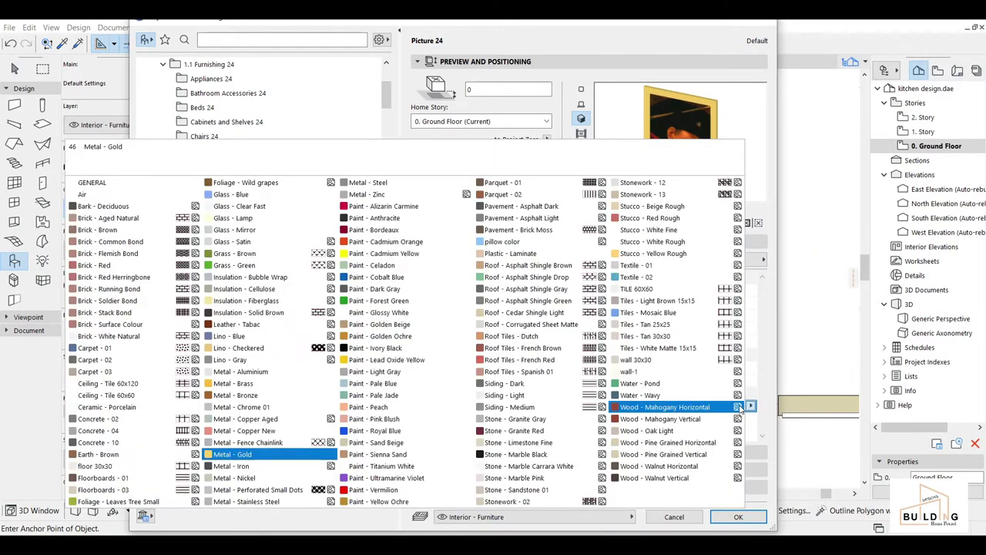
click(360, 360)
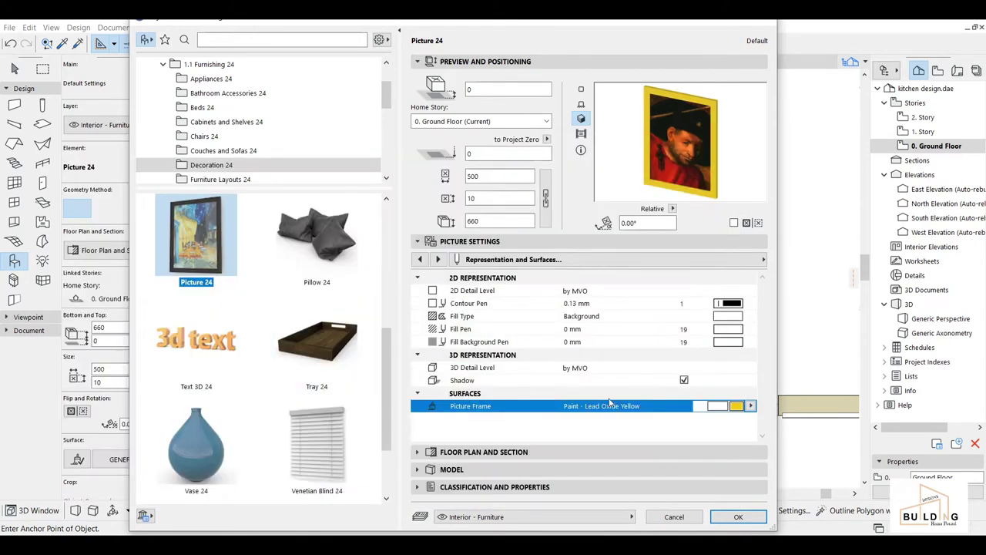
Place the picture mid-room with bottom 900 and top 1200
click(737, 516)
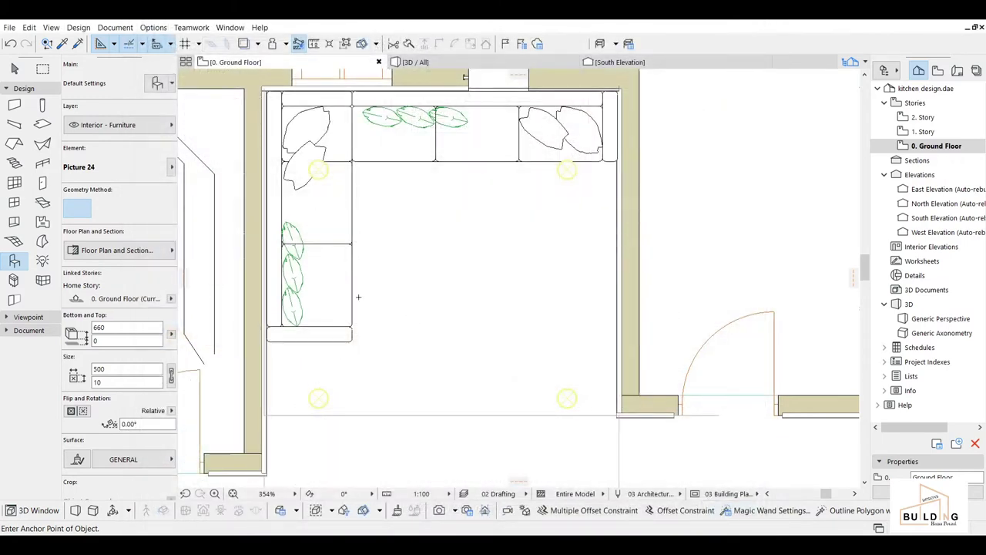
scroll(385, 297, up, 3)
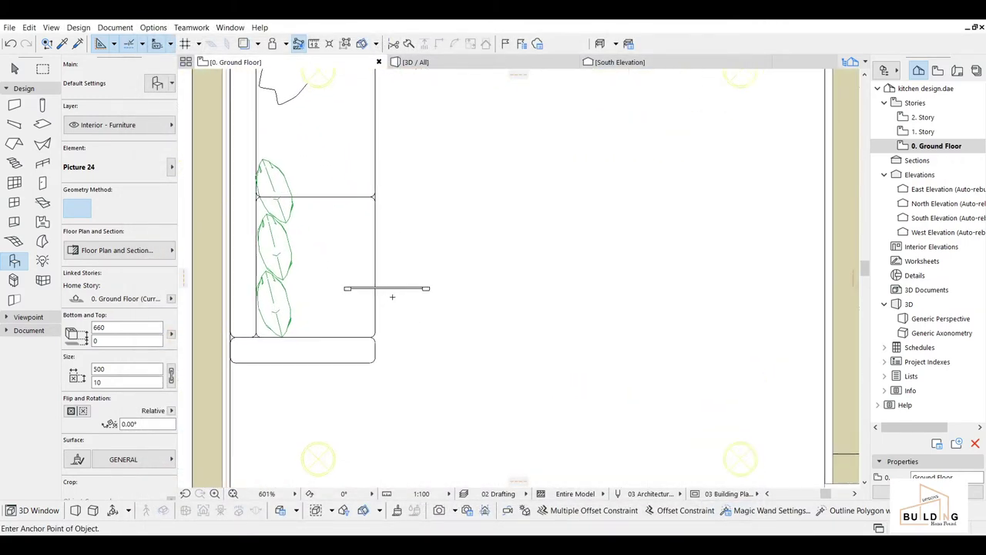
click(391, 289)
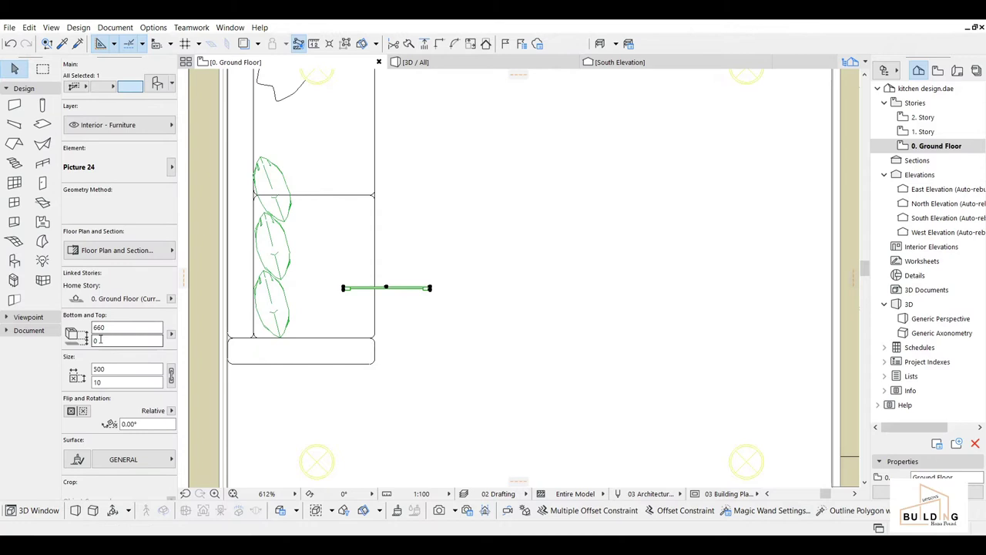
click(123, 340)
text(1200)
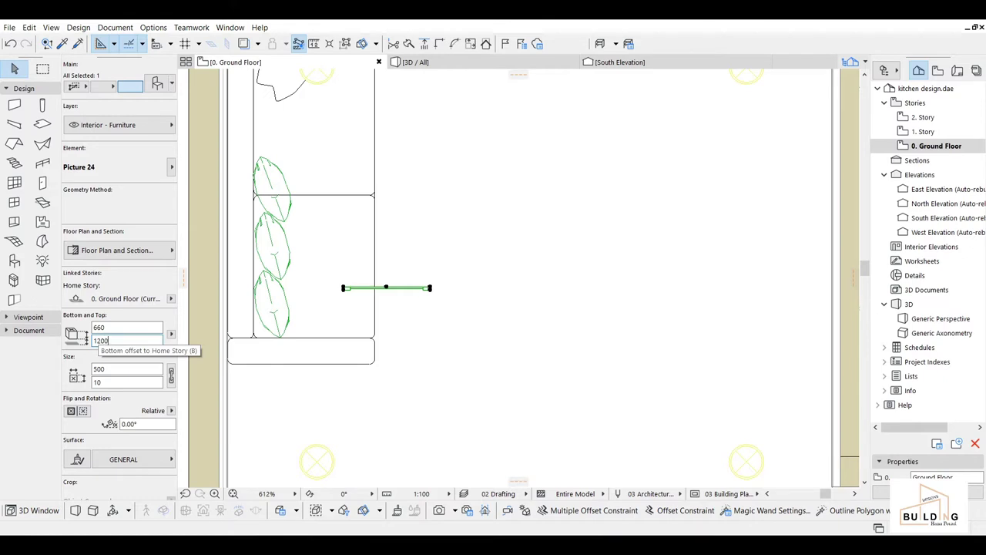
click(118, 329)
text(900)
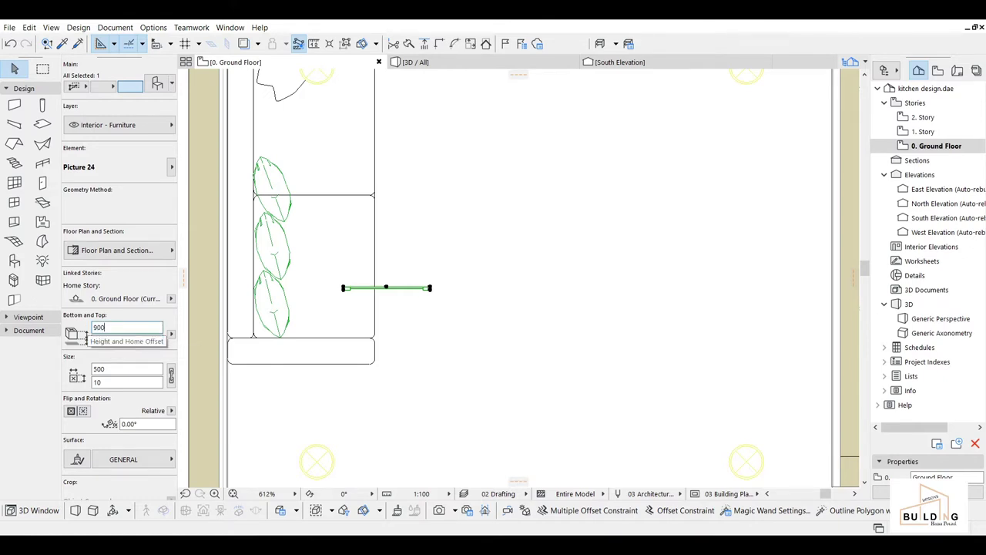
key(Return)
Widen the placed picture to 700
click(118, 370)
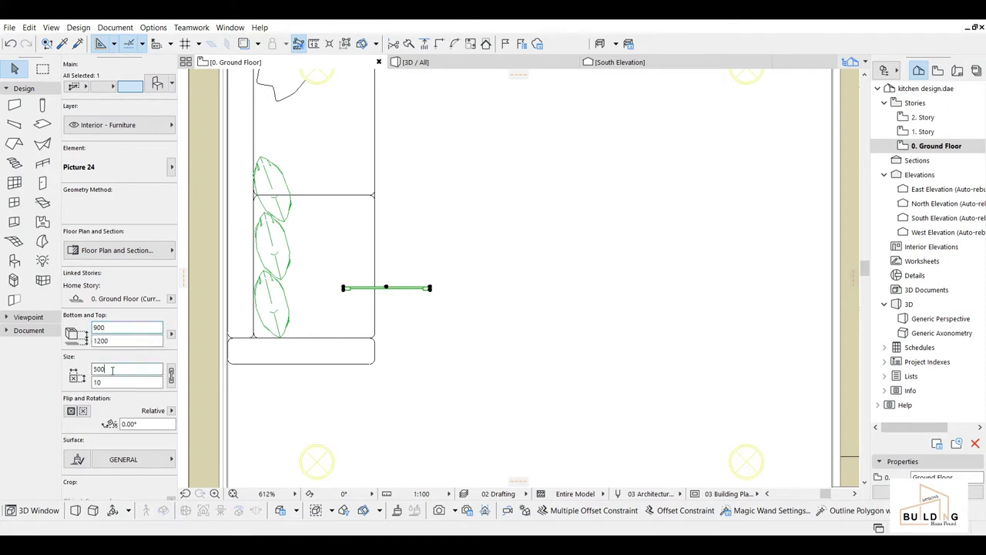
drag(107, 370, 87, 369)
text(0)
key(Return)
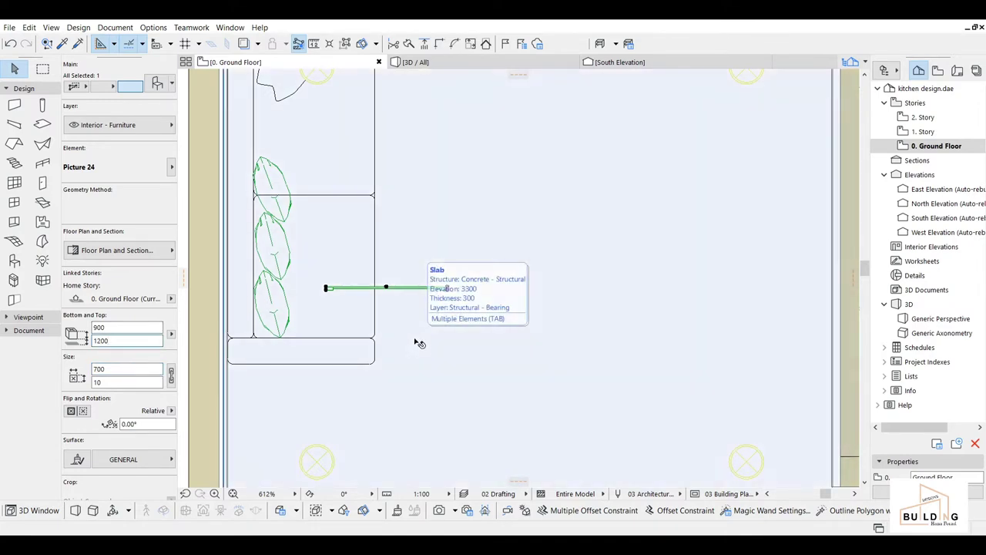
Rotate the picture a quarter turn and move it against the left wall
key(ctrl+e)
click(388, 288)
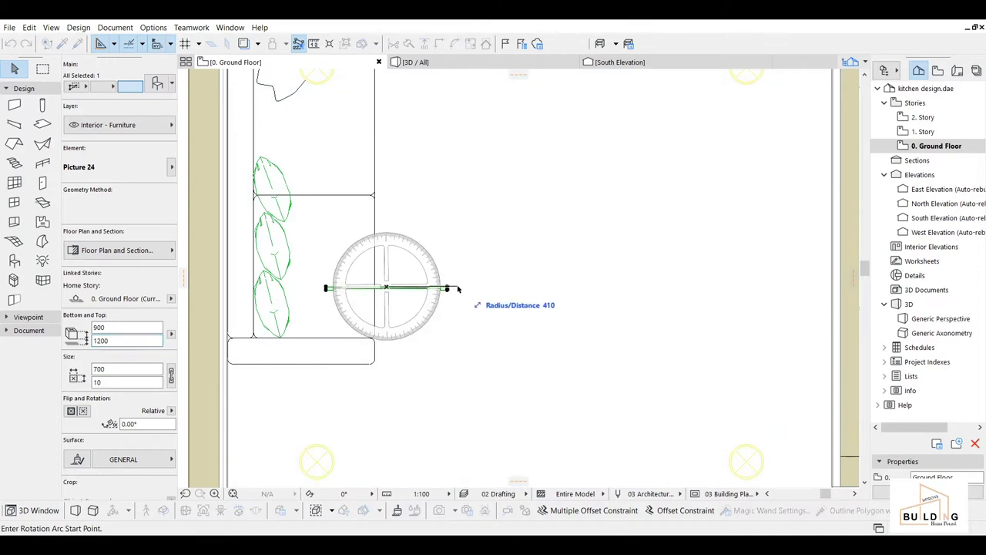
click(484, 289)
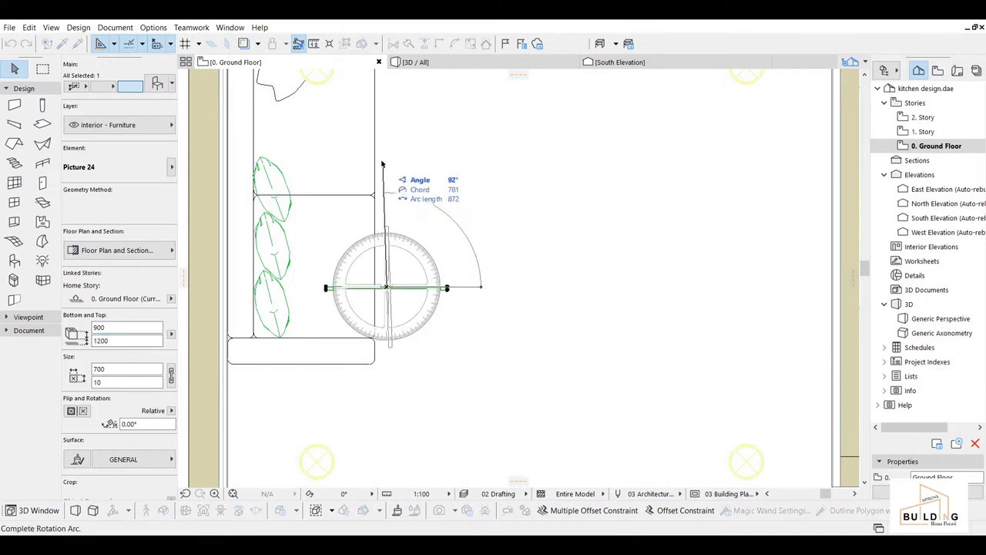
click(389, 178)
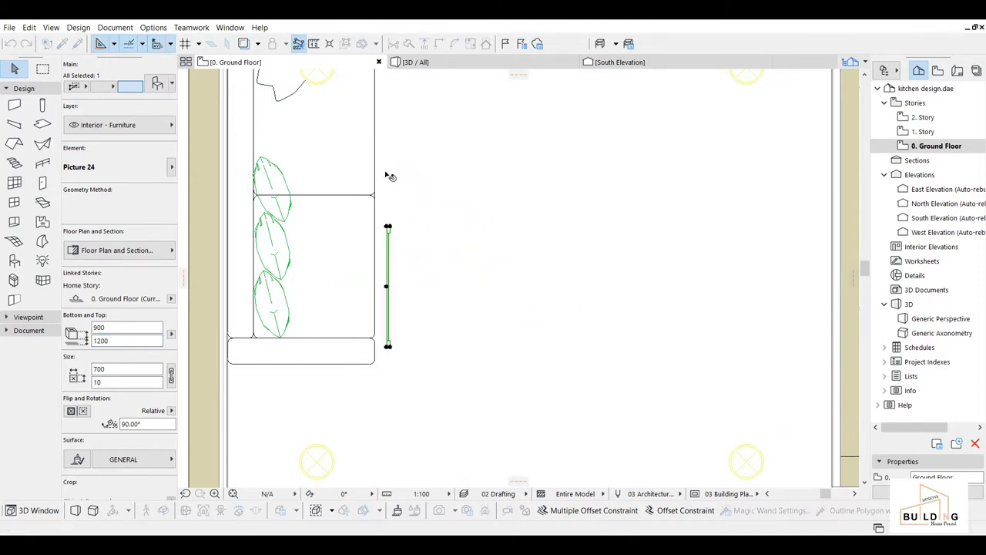
key(ctrl+d)
click(387, 346)
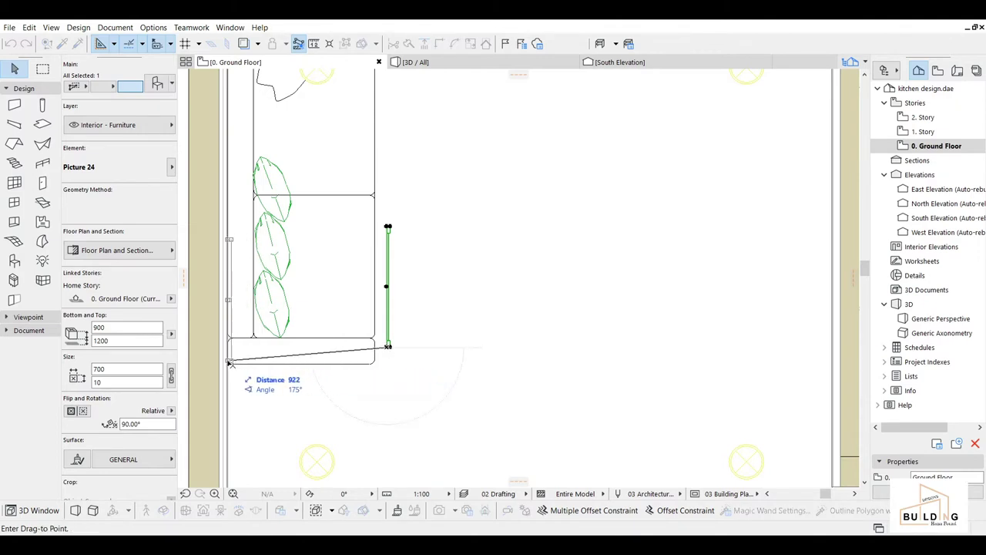
click(226, 365)
scroll(322, 385, up, 2)
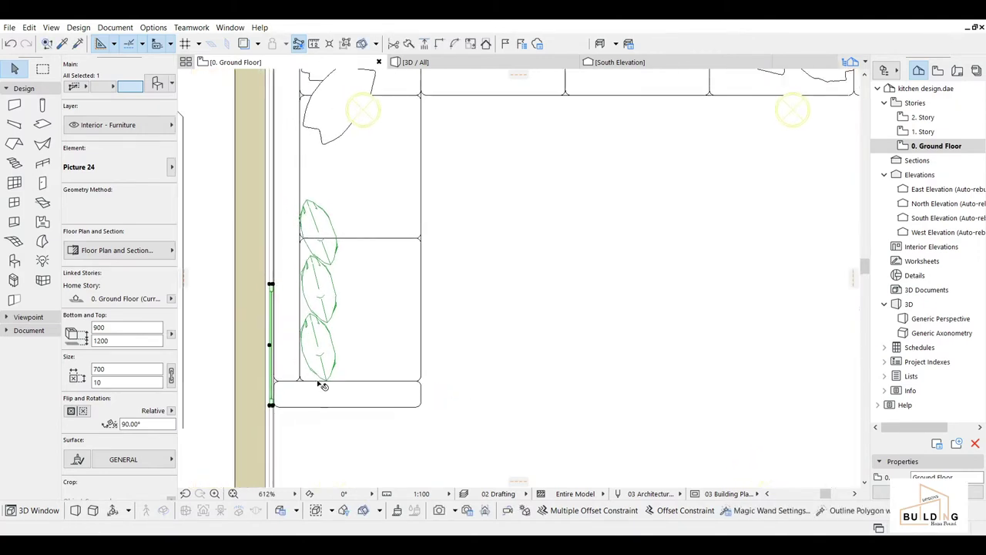
Make a copy of the picture 700 above the original
key(ctrl+shift+d)
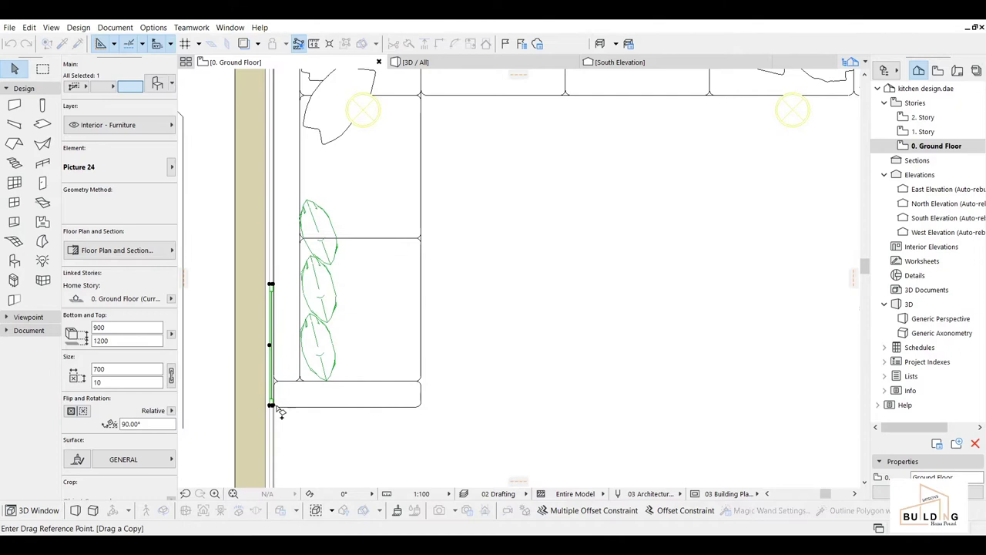
click(270, 406)
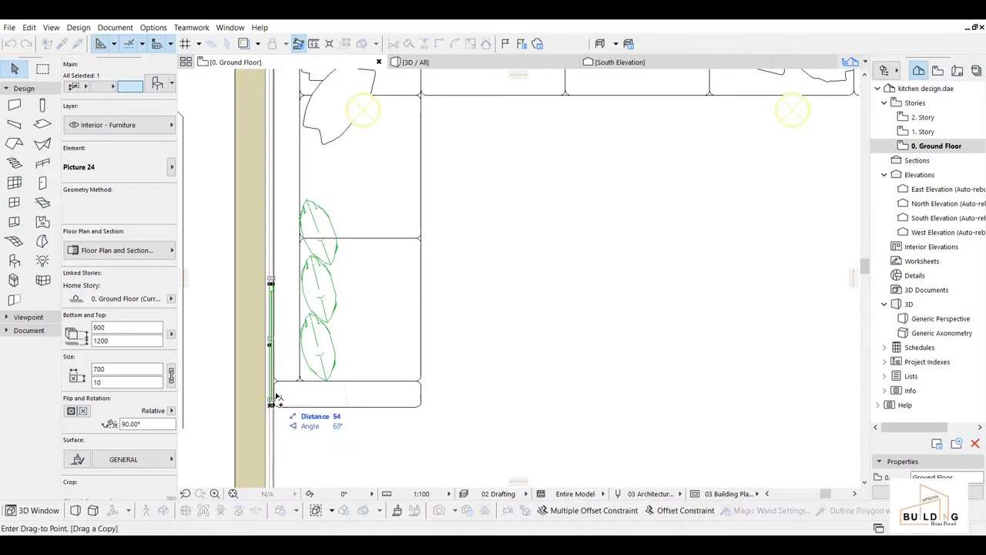
click(270, 285)
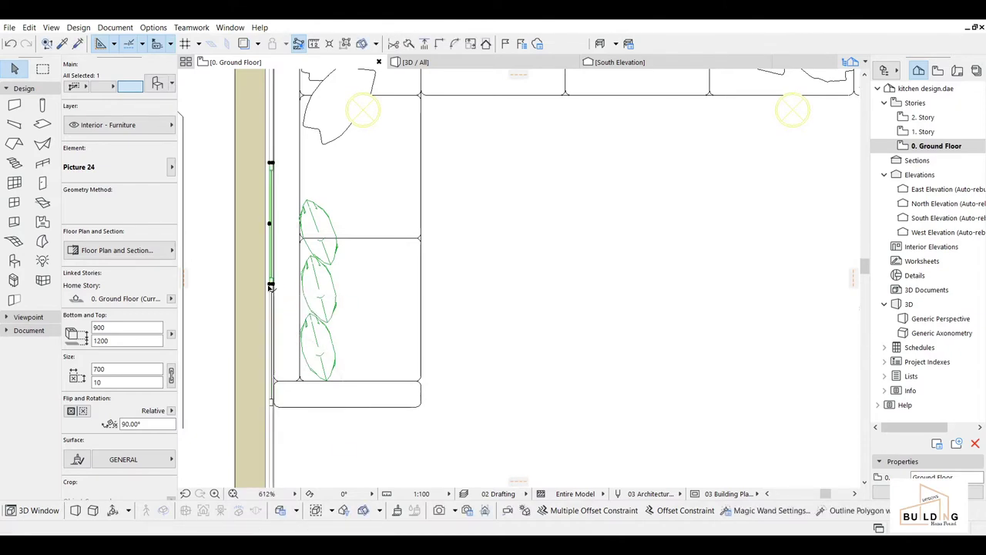
scroll(273, 288, up, 2)
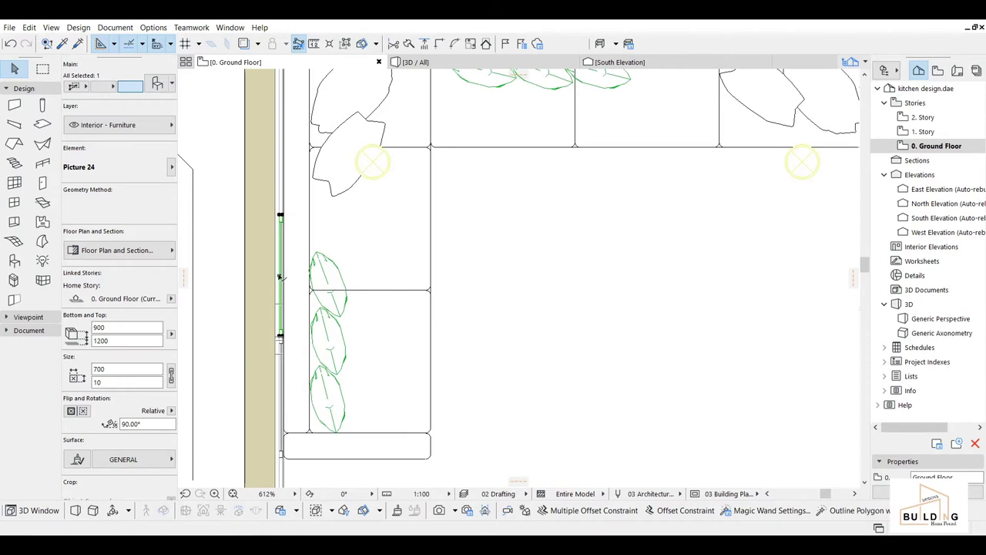
Move the copied picture 120 along the wall
key(ctrl+d)
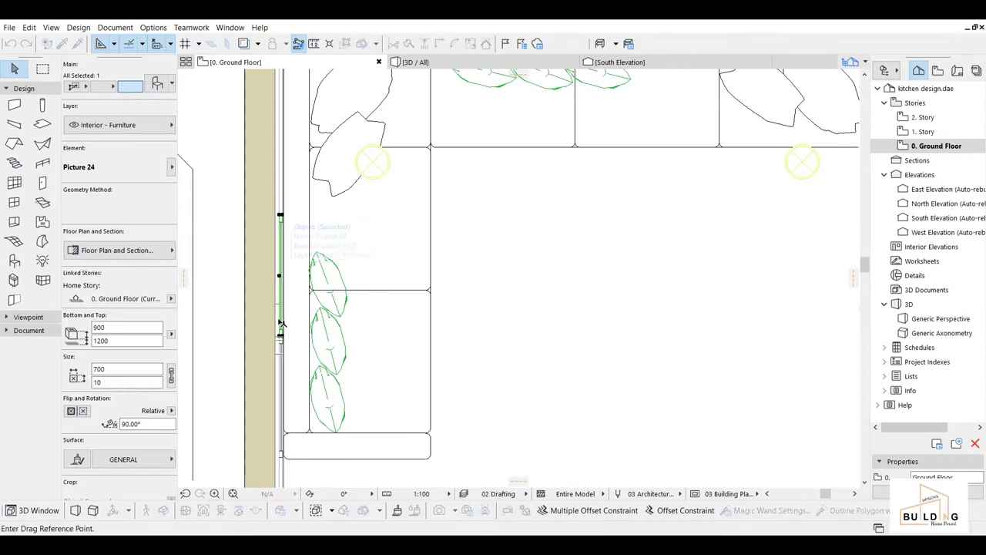
click(280, 336)
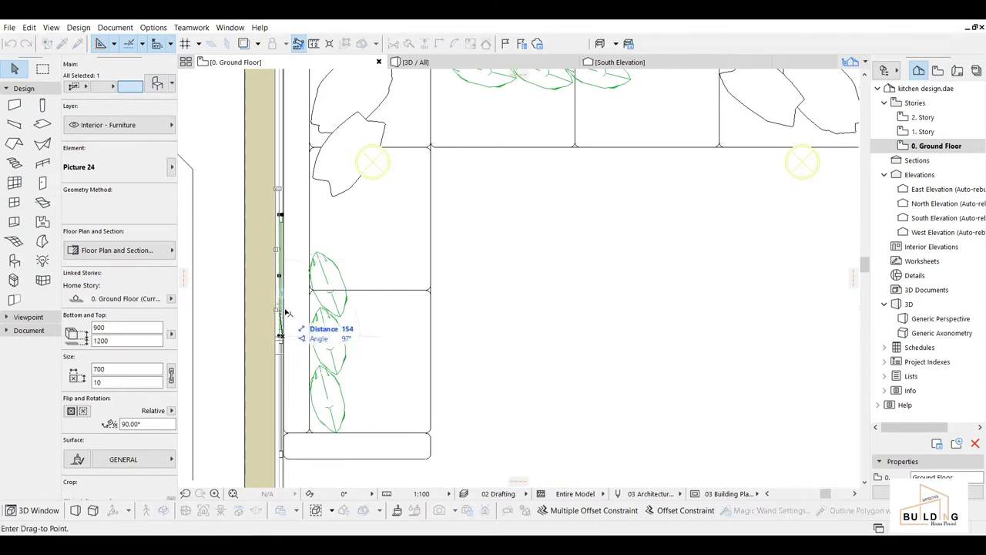
scroll(284, 309, up, 2)
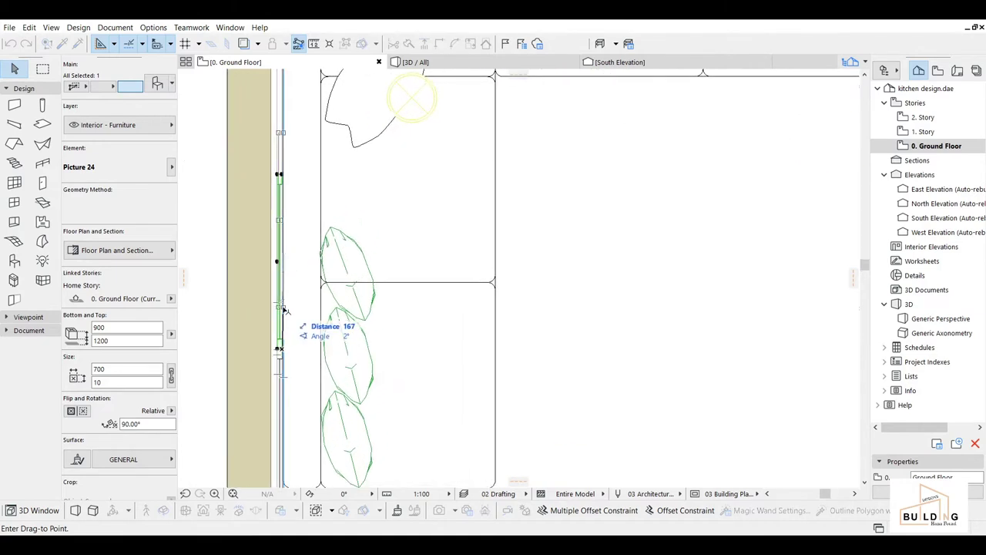
scroll(282, 316, up, 2)
scroll(280, 318, up, 1)
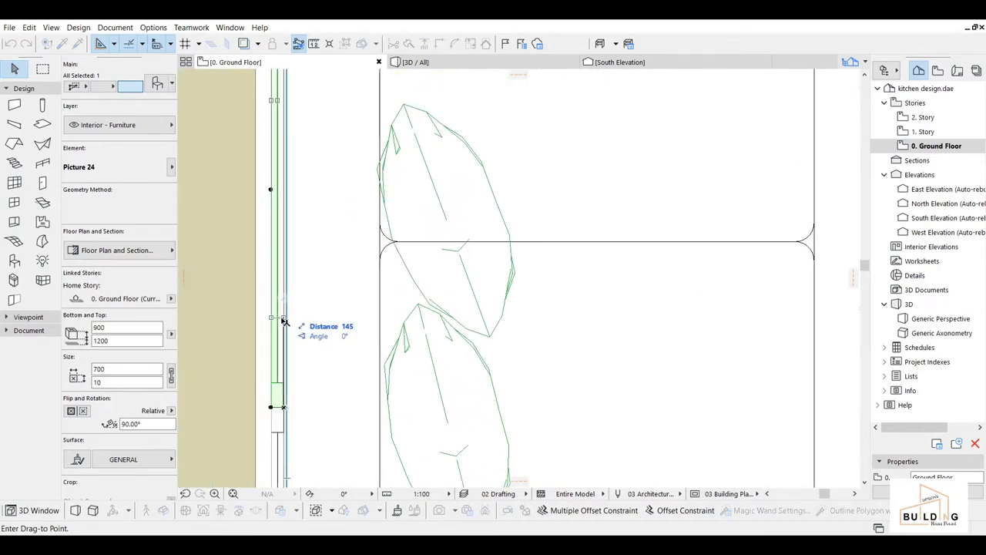
text(120)
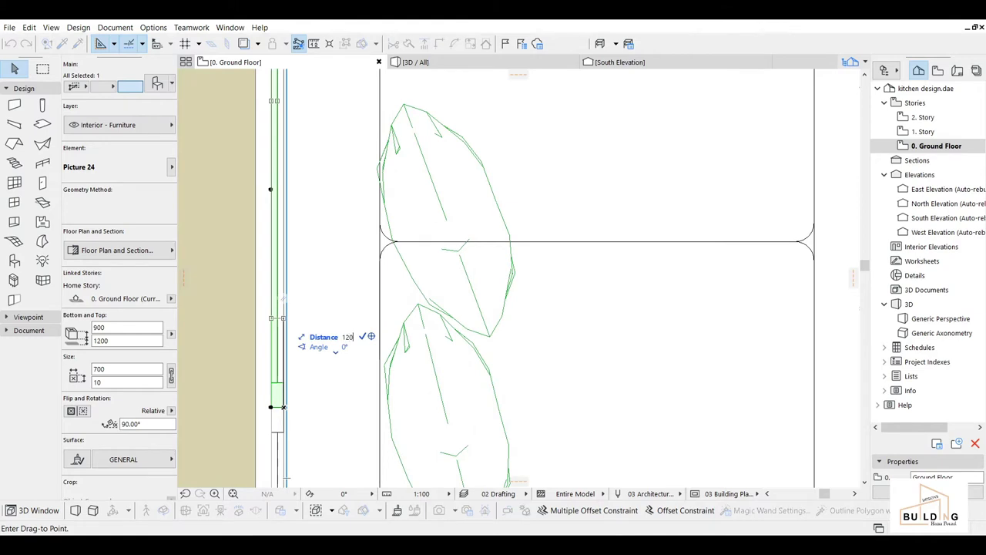
key(Return)
scroll(287, 335, down, 1)
scroll(288, 336, down, 1)
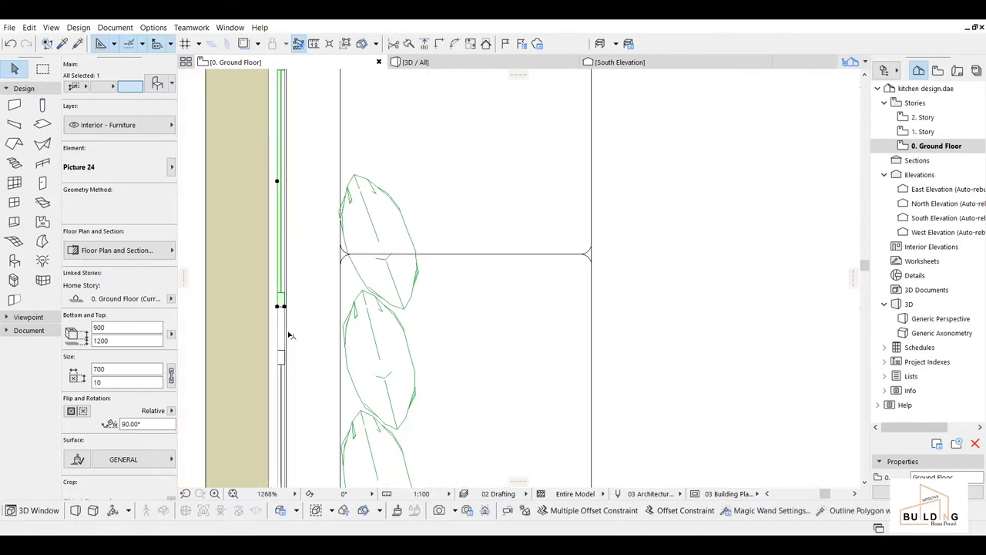
Place a third copy of the picture further along the wall
key(ctrl+shift+d)
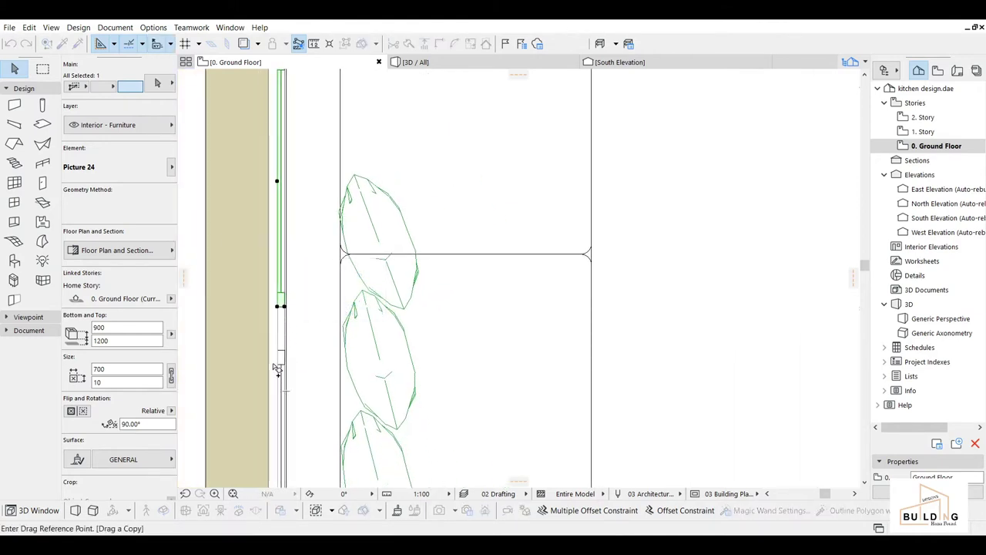
click(278, 350)
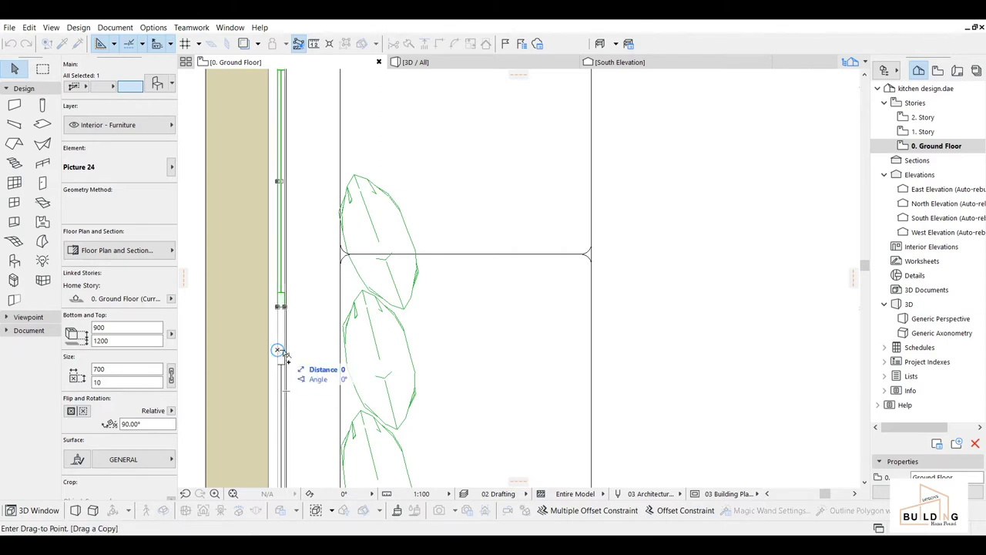
scroll(296, 377, up, 3)
scroll(331, 324, up, 3)
click(299, 267)
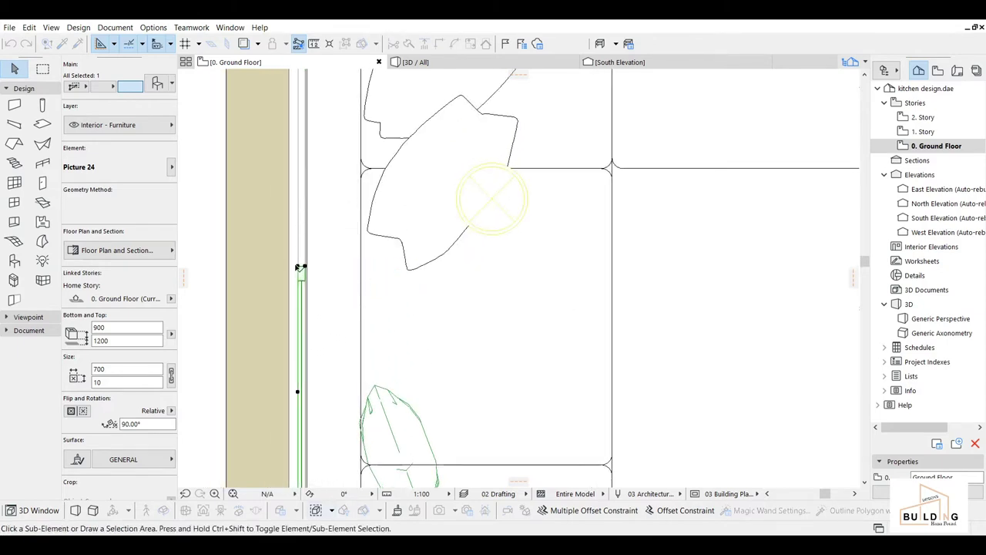
Switch to the 3D view and frame the three pictures
click(416, 67)
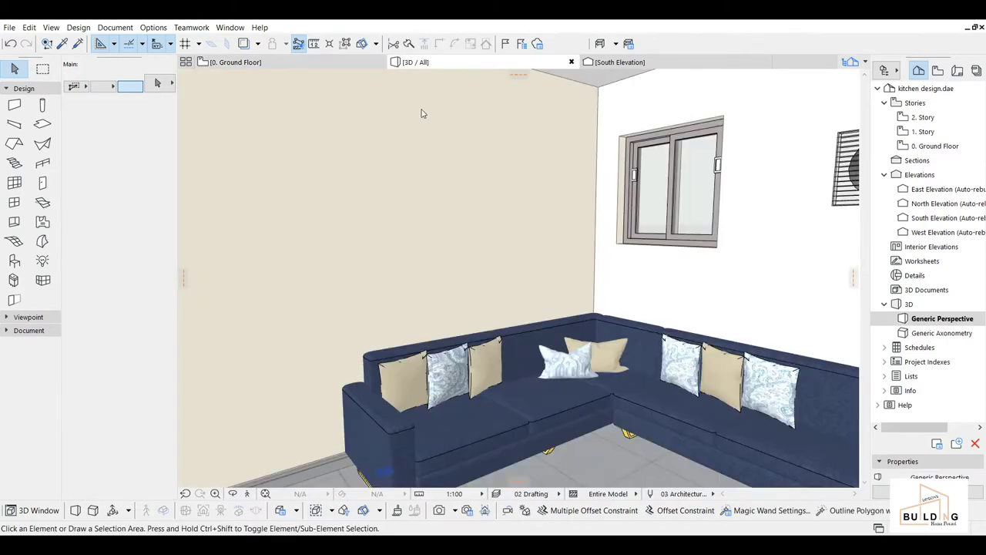
middle_drag(547, 217, 518, 221)
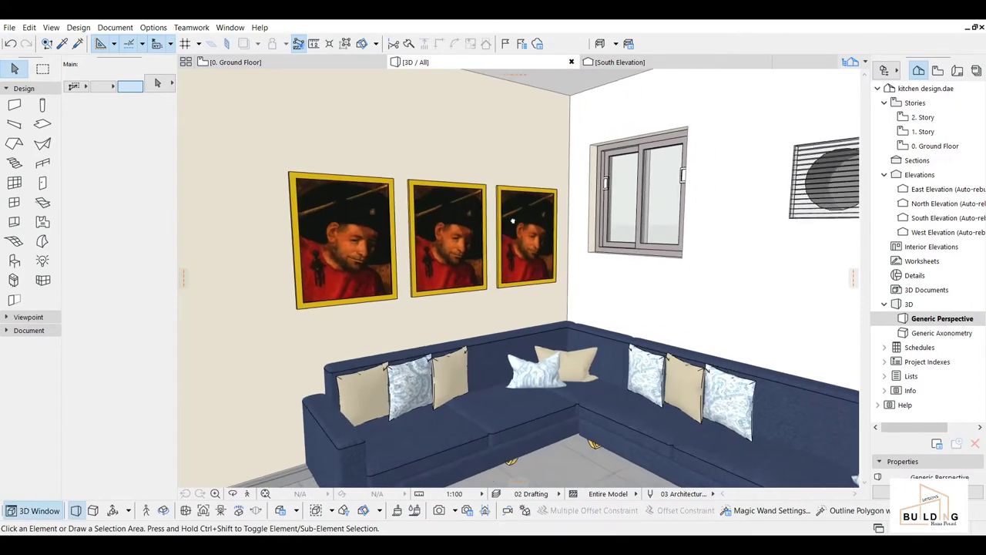
scroll(431, 266, up, 1)
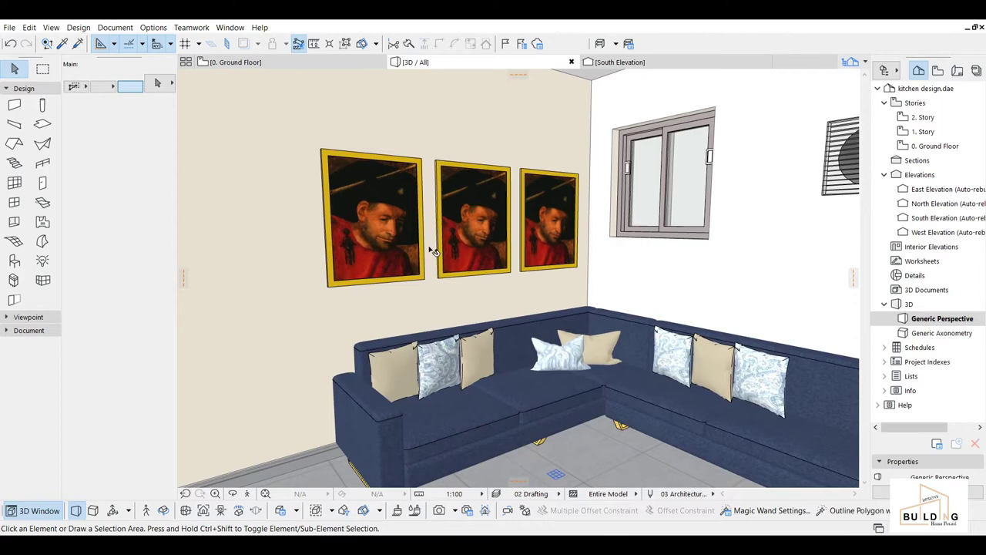
In Surfaces settings, base a new surface named pic-1 on Paint - Titanium White
click(161, 29)
mouse_move(186, 43)
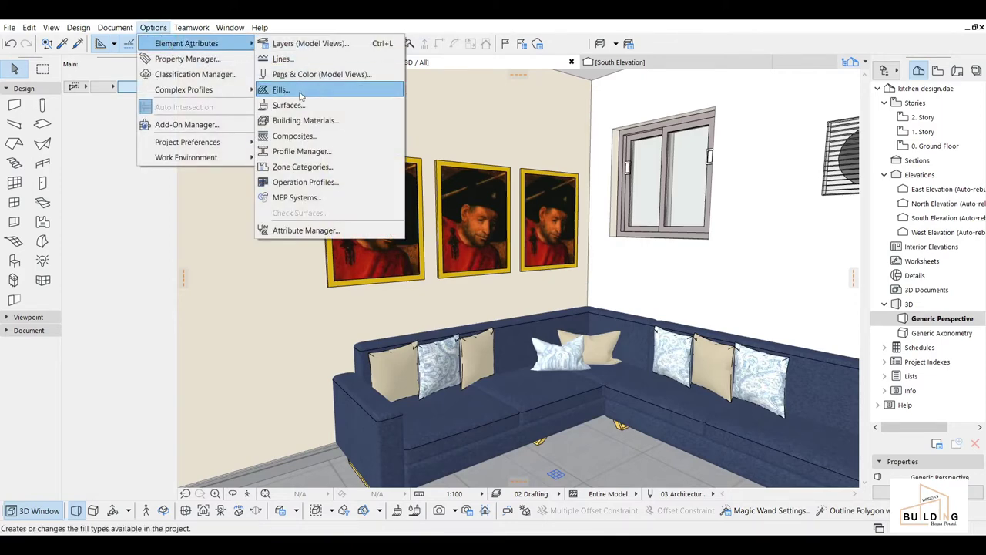
click(300, 107)
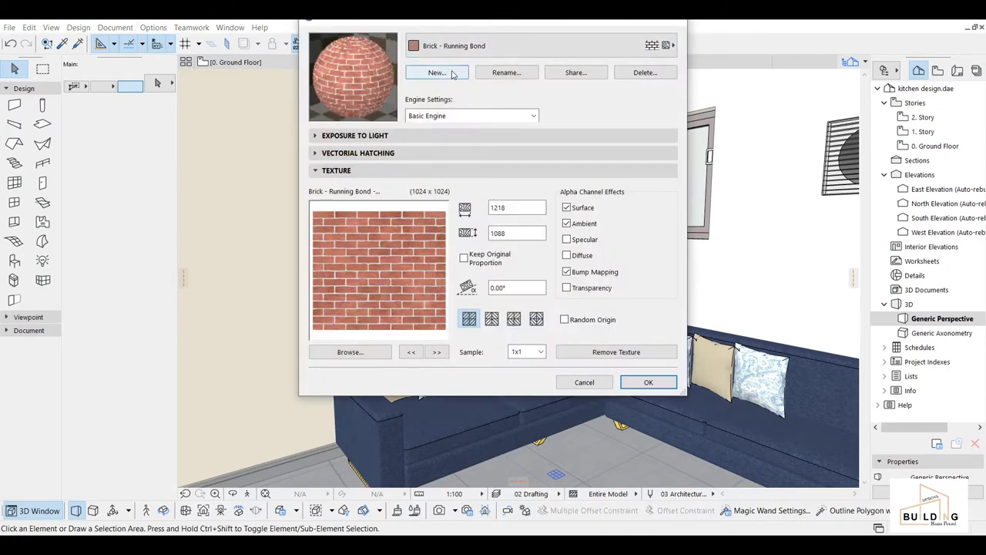
click(462, 46)
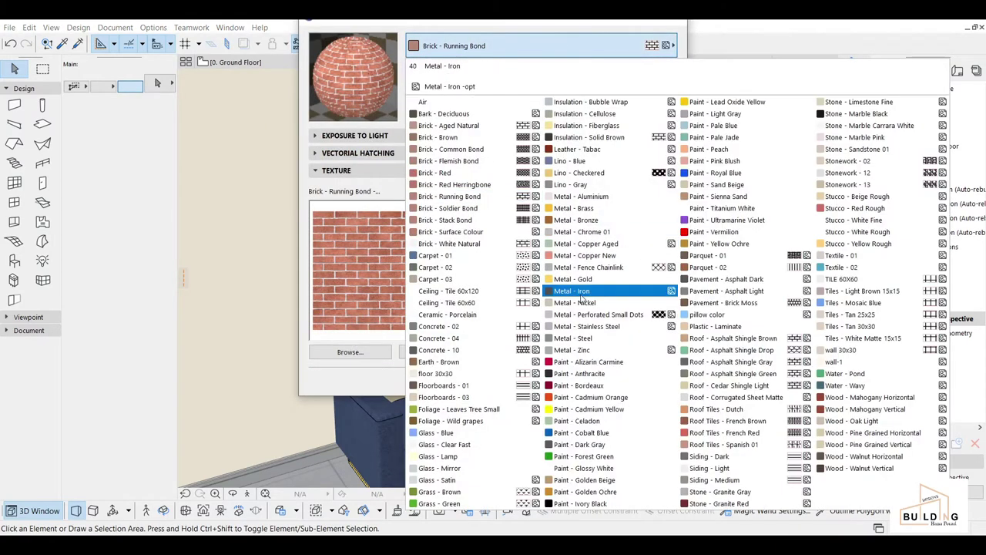
click(722, 208)
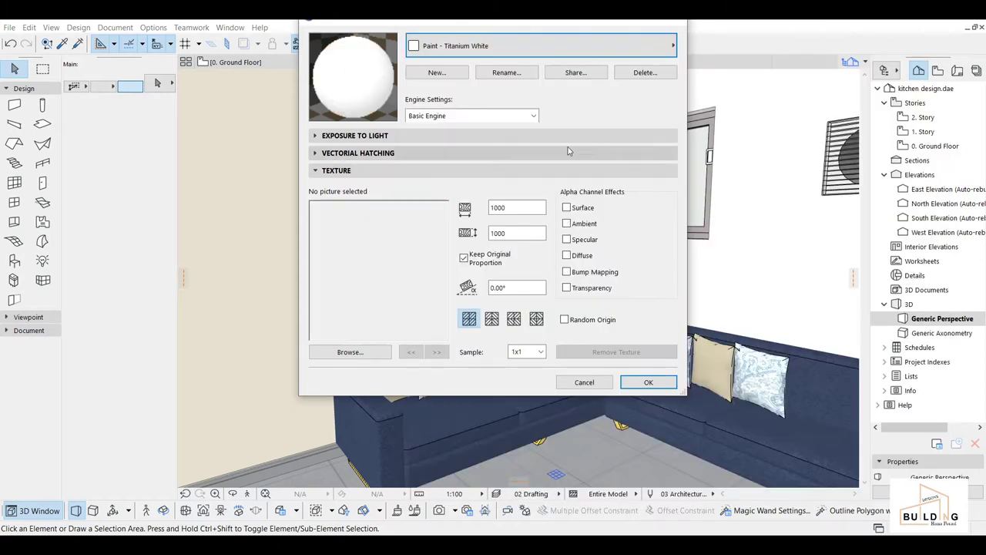
click(434, 73)
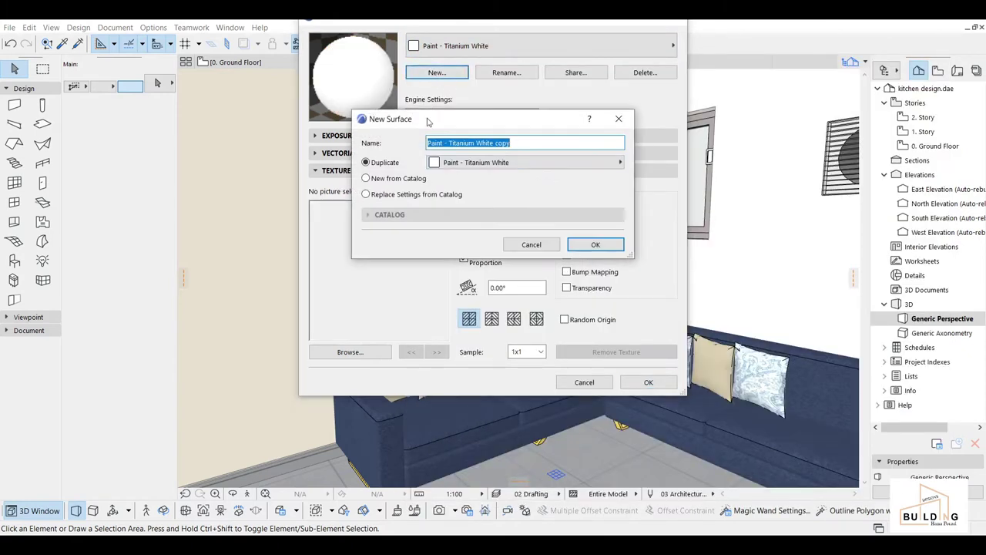
text(pic-1)
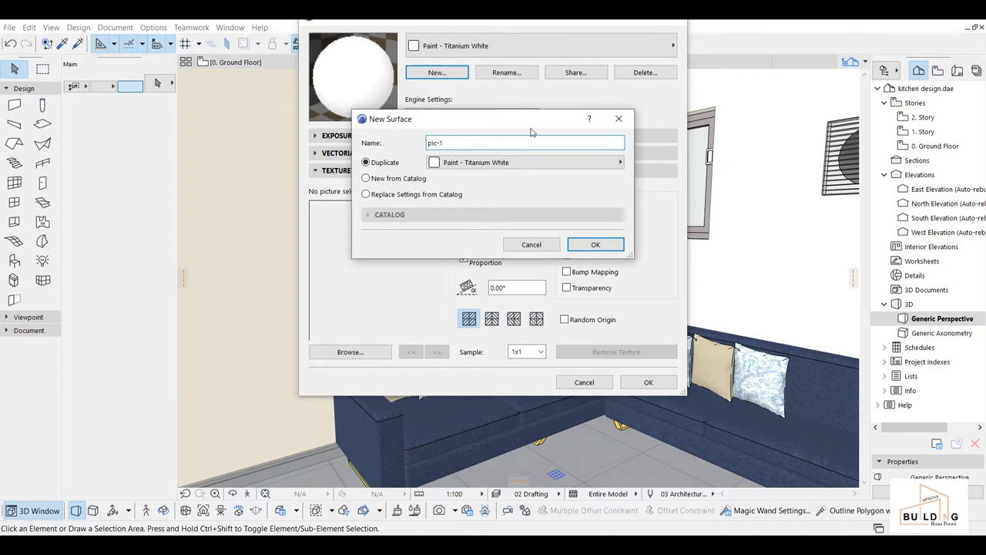
click(597, 244)
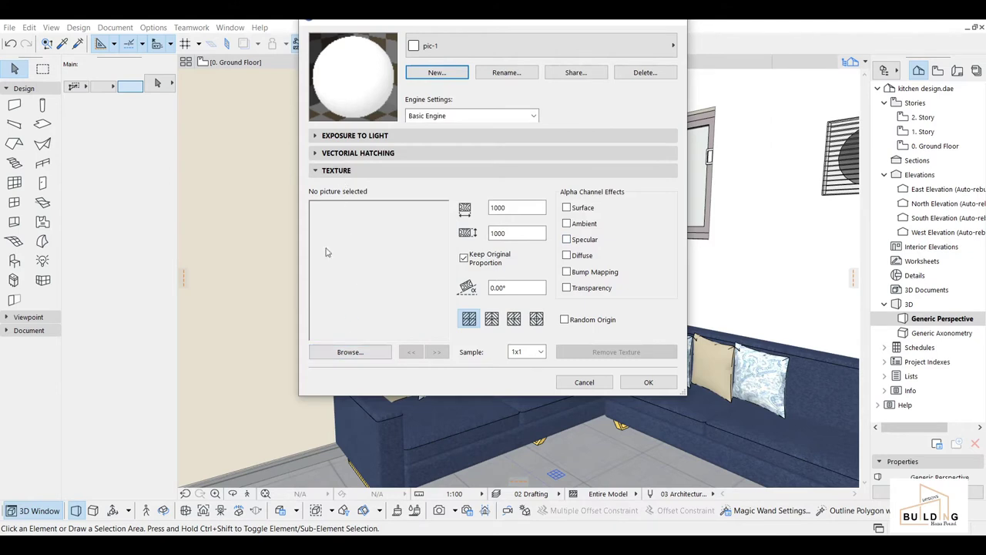
Load image 7.jpg from the pictures folder as pic-1's texture
click(366, 354)
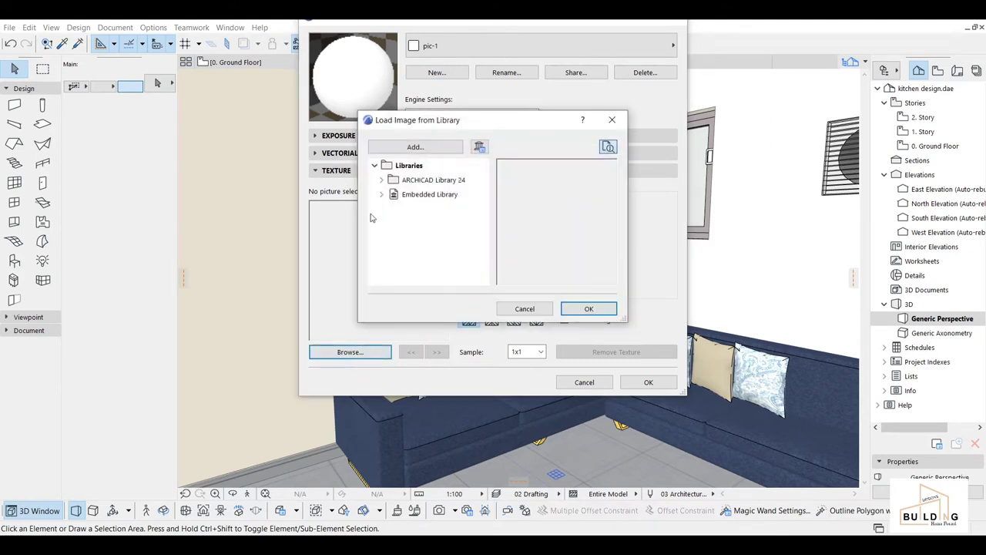
click(414, 146)
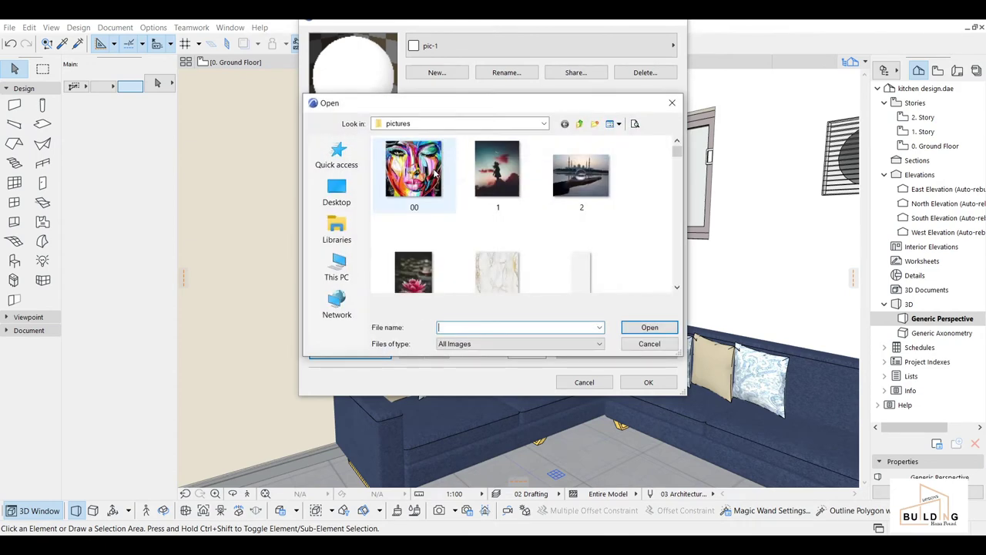
scroll(496, 212, down, 3)
scroll(495, 220, down, 1)
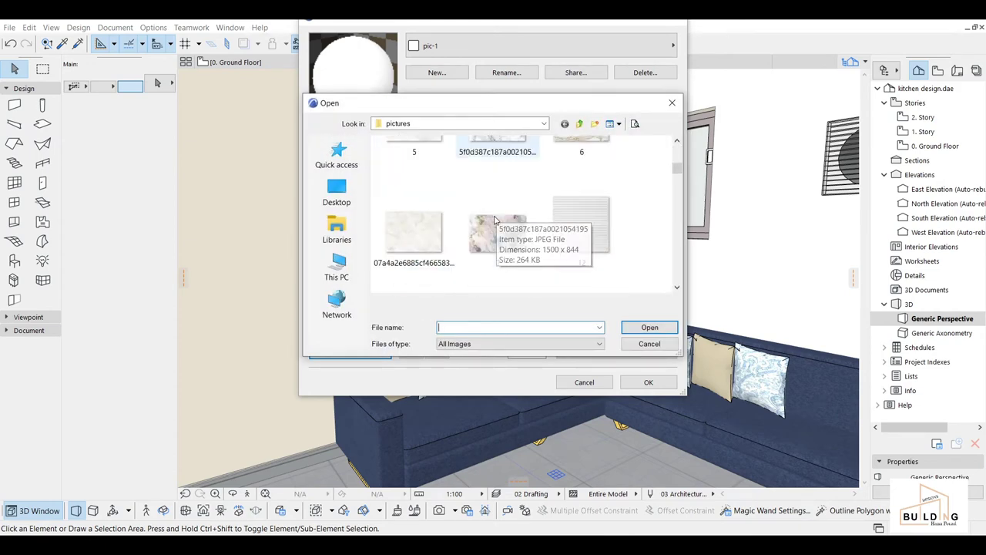
scroll(495, 222, down, 1)
scroll(493, 228, up, 5)
scroll(495, 224, down, 3)
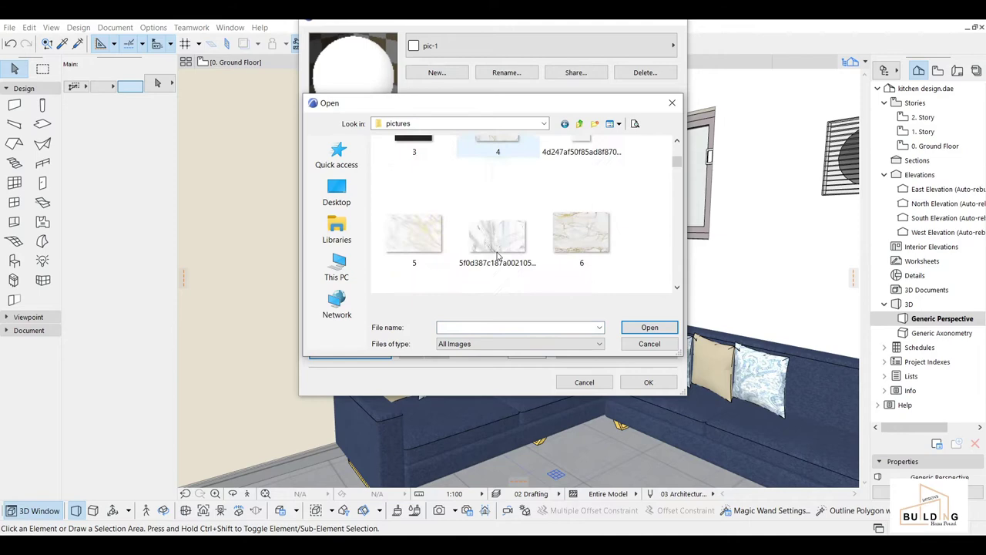
scroll(497, 256, down, 1)
click(497, 247)
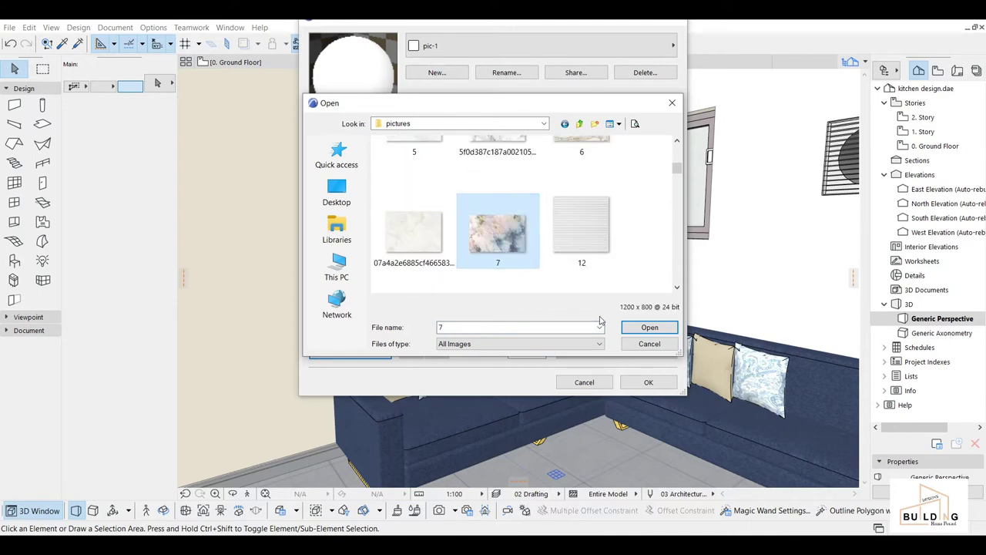
click(646, 328)
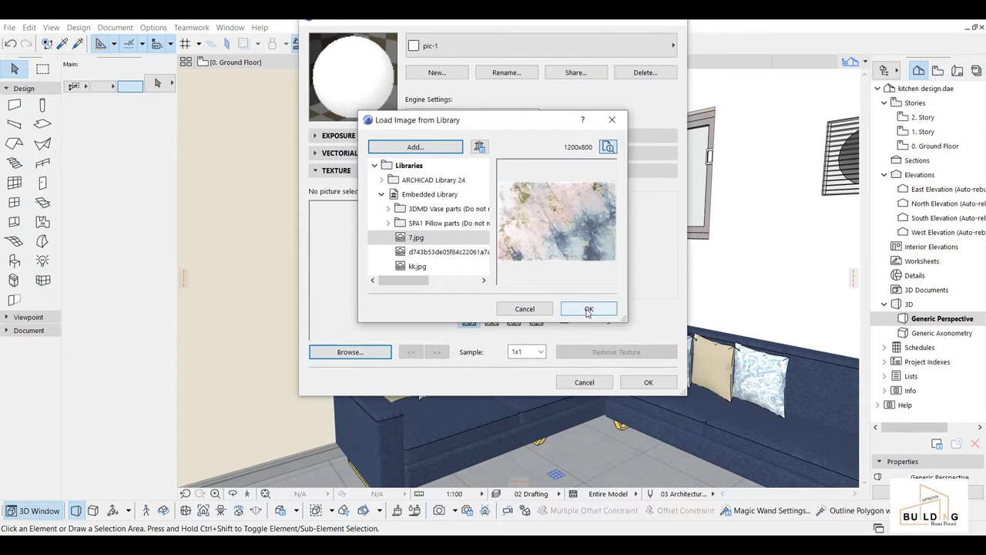
click(589, 307)
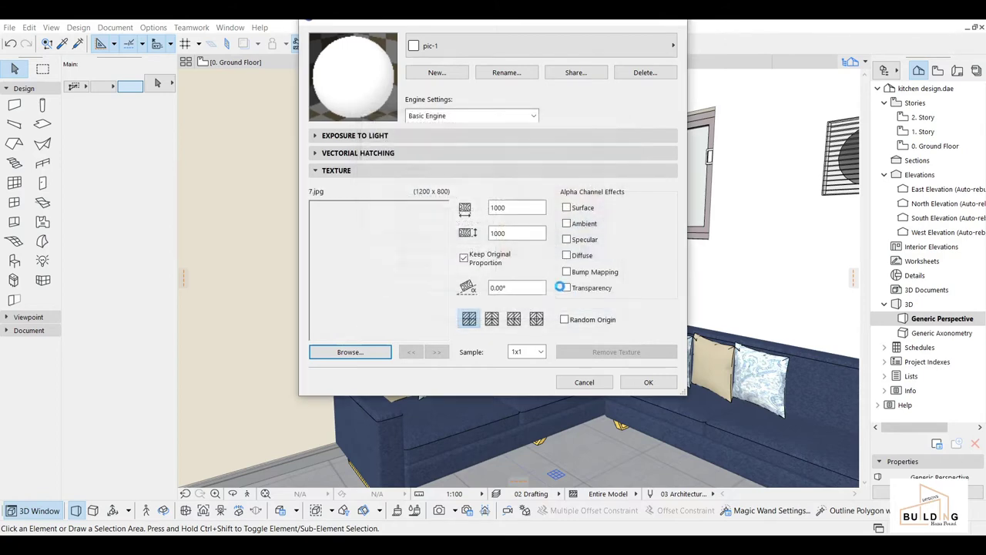
Give pic-1 a light cream surface colour and a peach specular colour
click(421, 136)
click(442, 158)
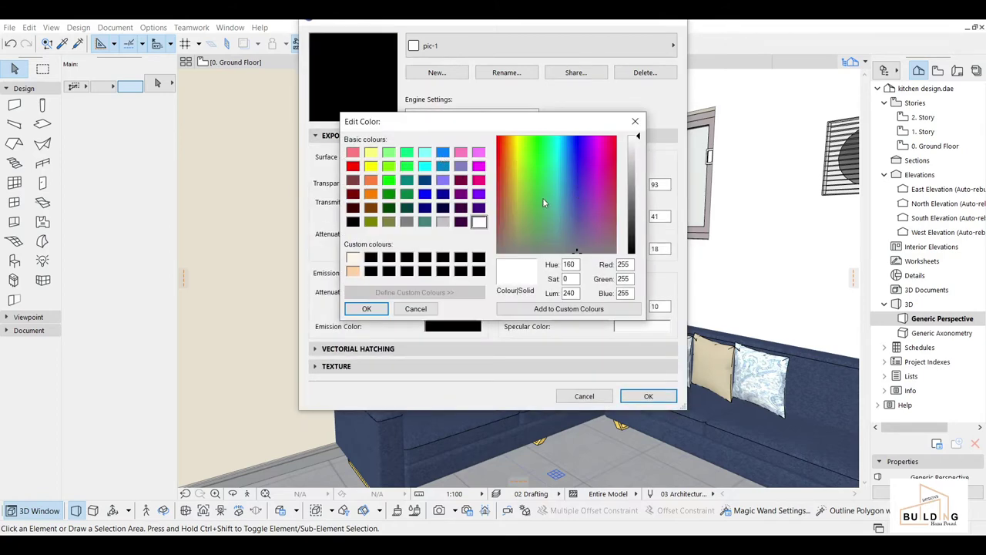
click(353, 259)
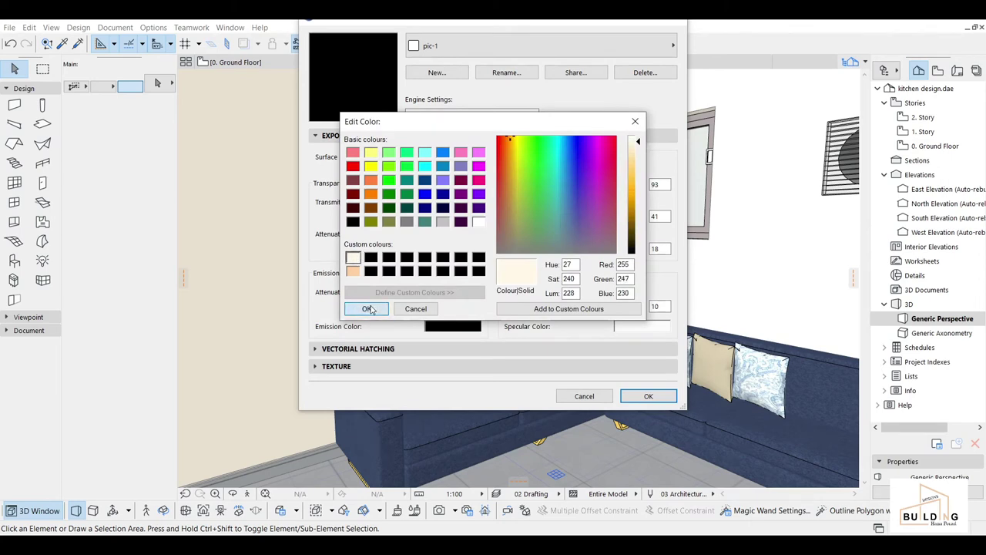
click(366, 308)
click(652, 331)
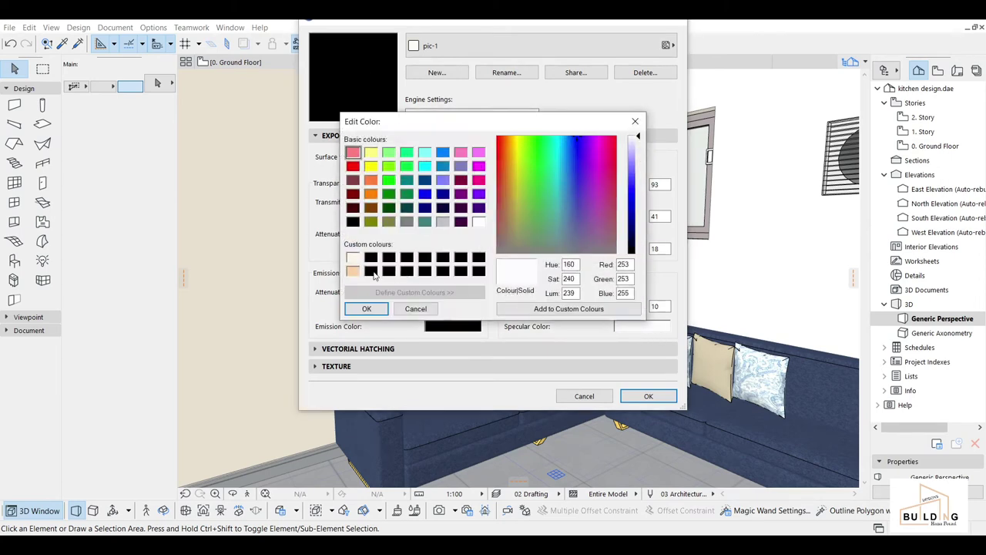
click(353, 270)
click(366, 309)
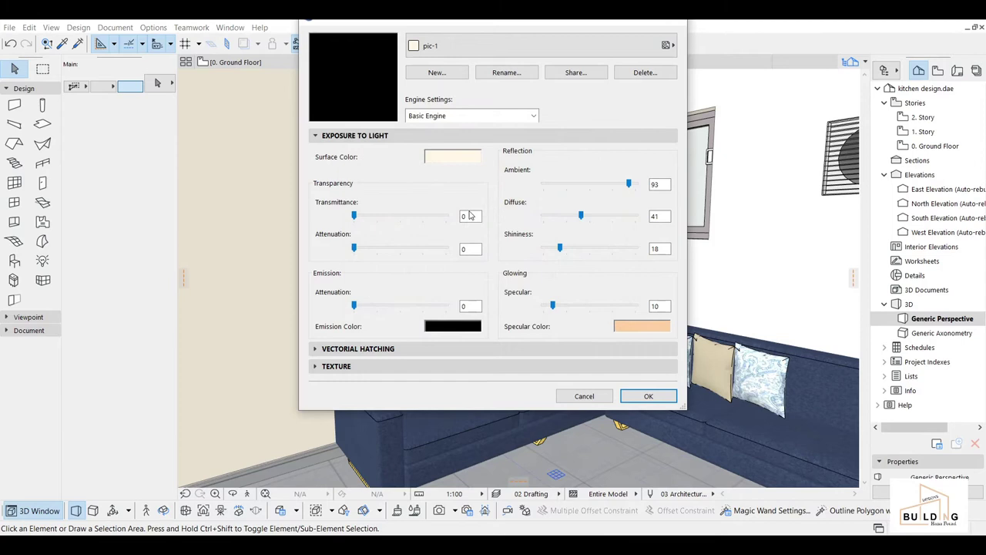
click(516, 136)
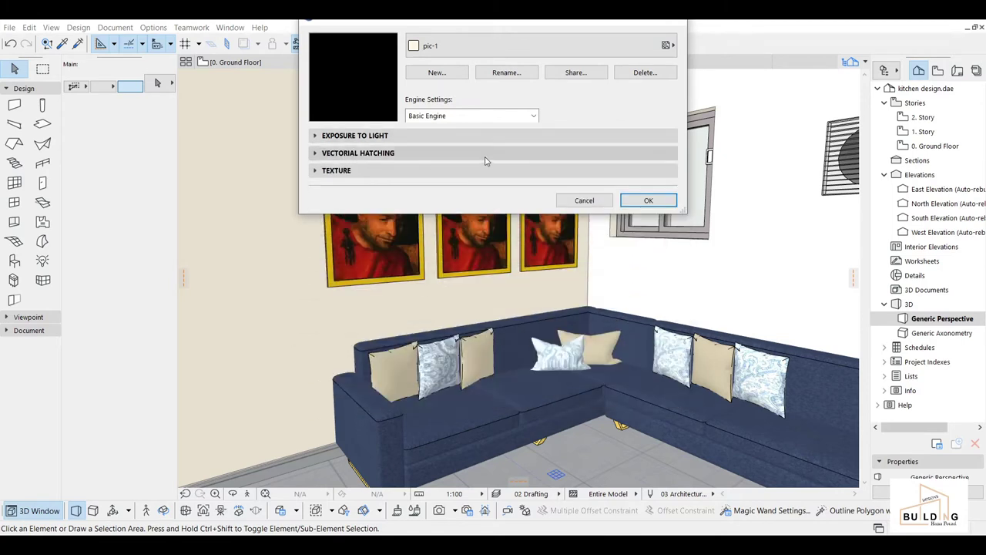
Set the pic-1 texture size to 700 horizontal by 900 vertical
click(477, 171)
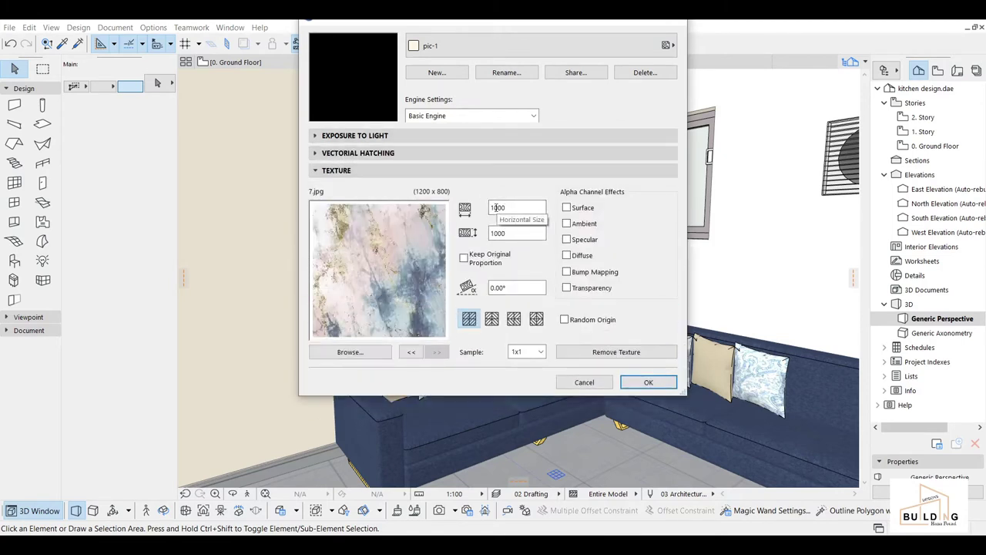
click(495, 208)
text(7000)
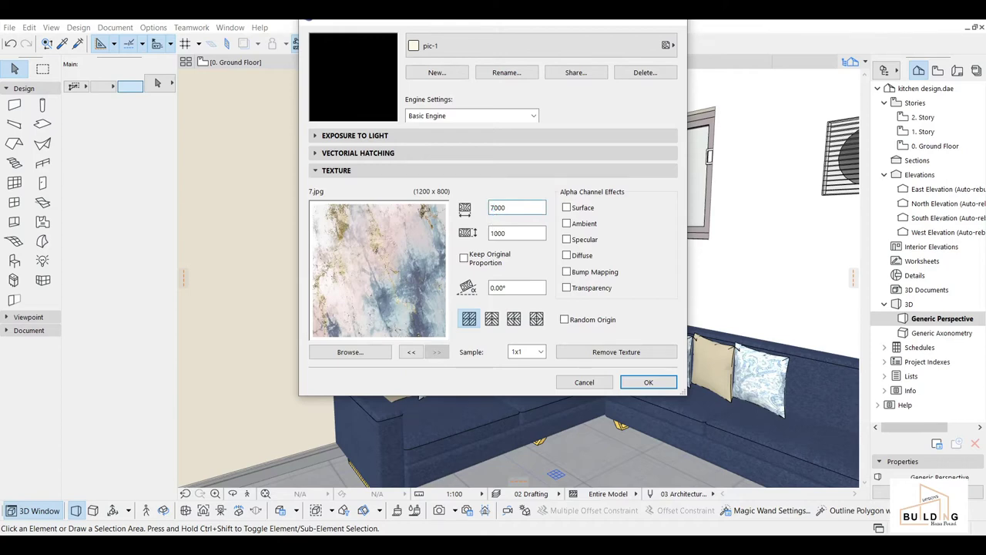
click(515, 208)
key(BackSpace)
key(Tab)
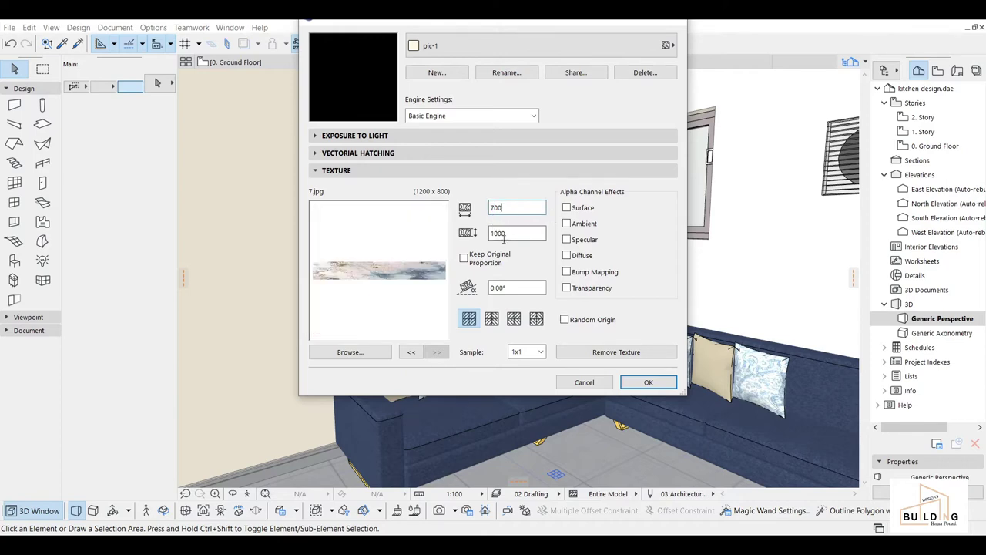
text(9)
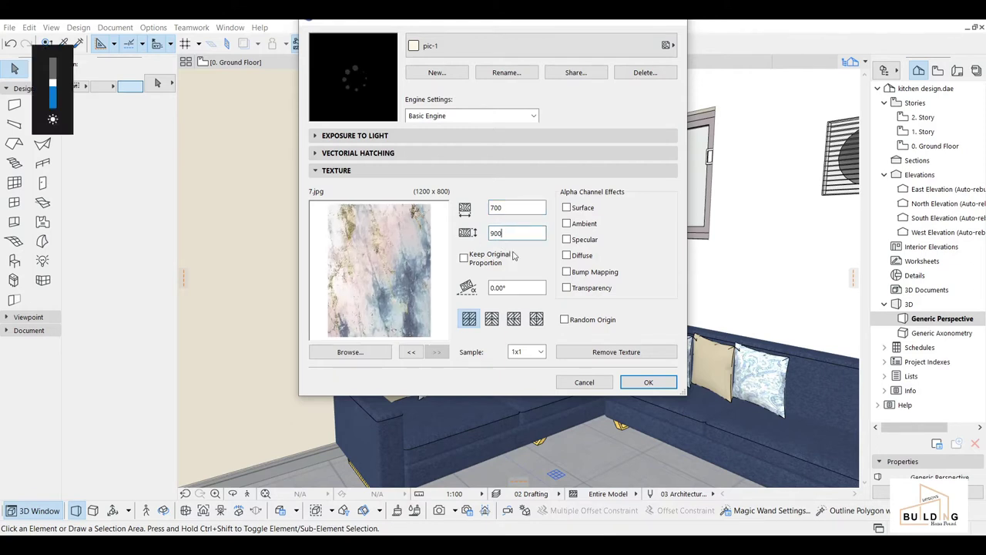
click(517, 287)
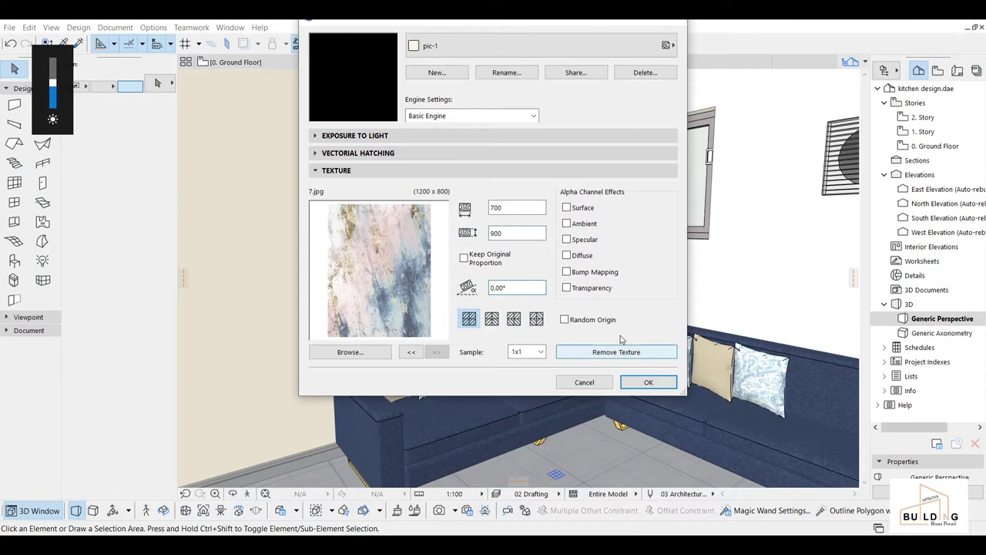
click(475, 116)
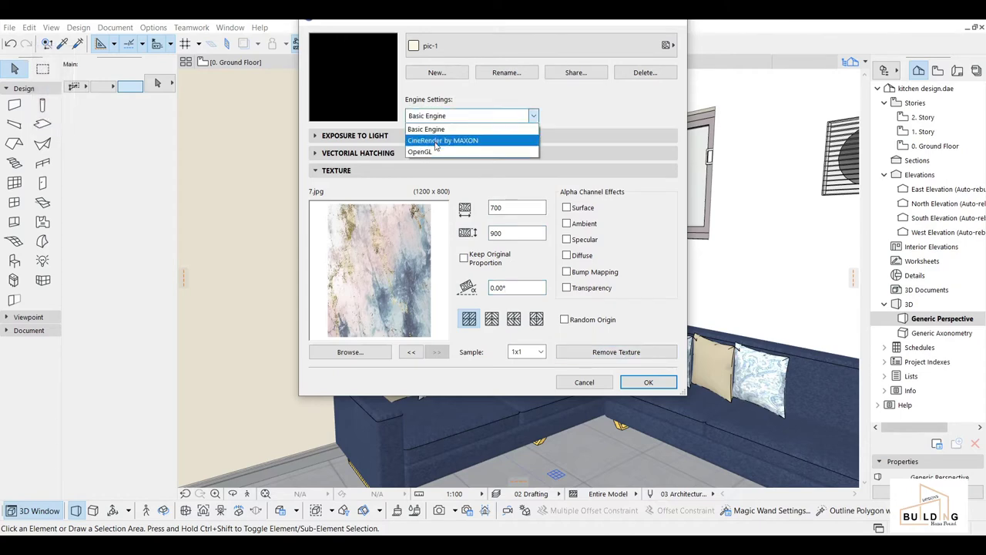
Switch pic-1 to CineRender, disable Reflectance and Diffusion, keep Color image 7 at 700×900
click(436, 139)
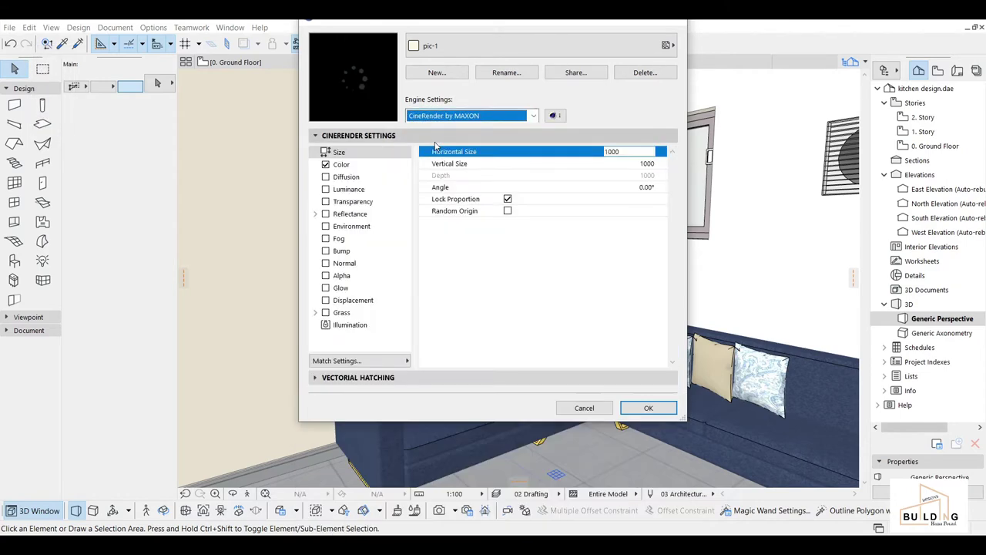
click(360, 360)
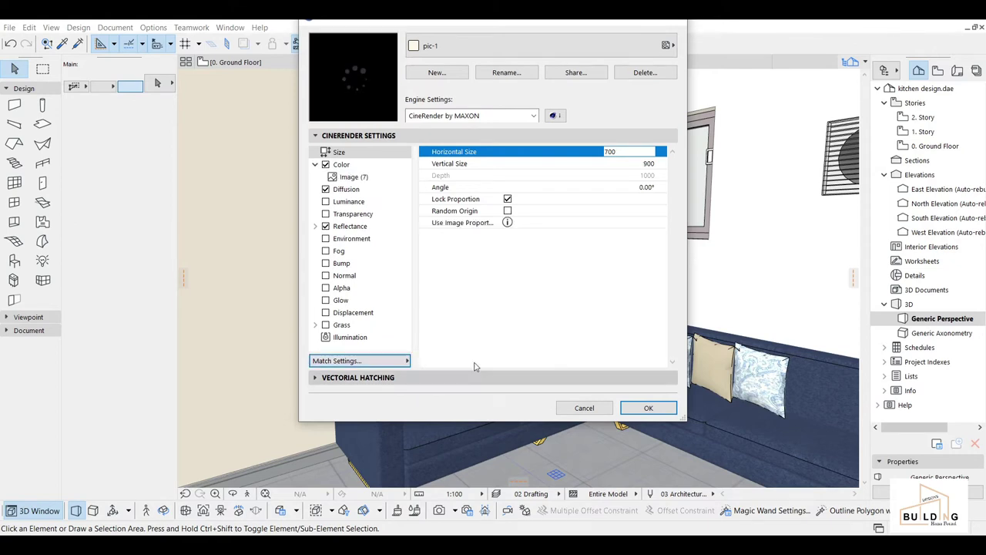
click(325, 226)
click(325, 190)
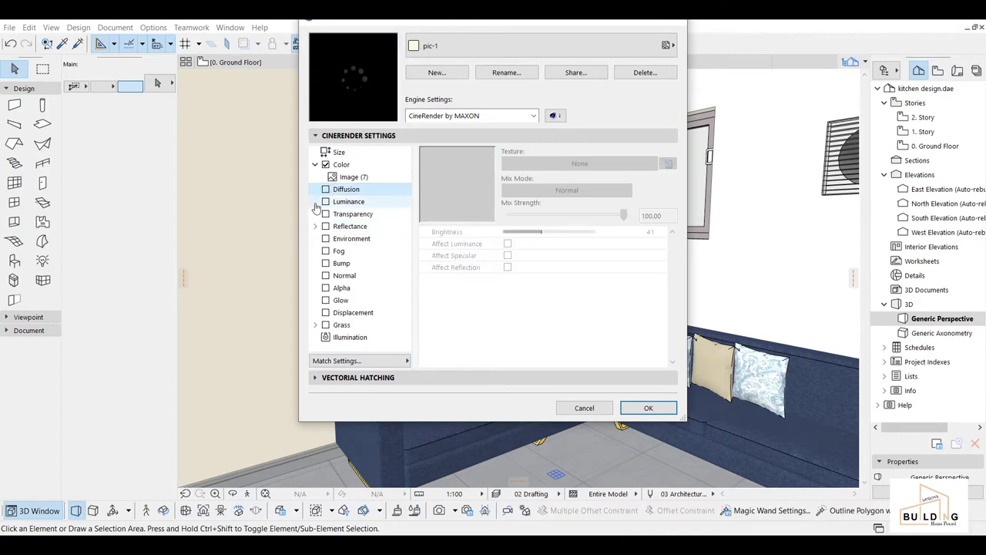
click(344, 165)
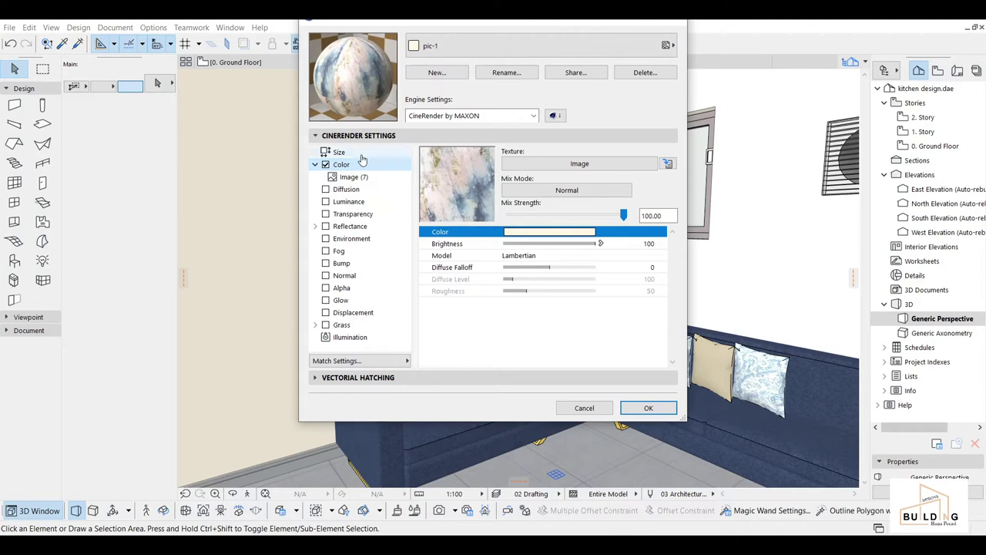
click(363, 156)
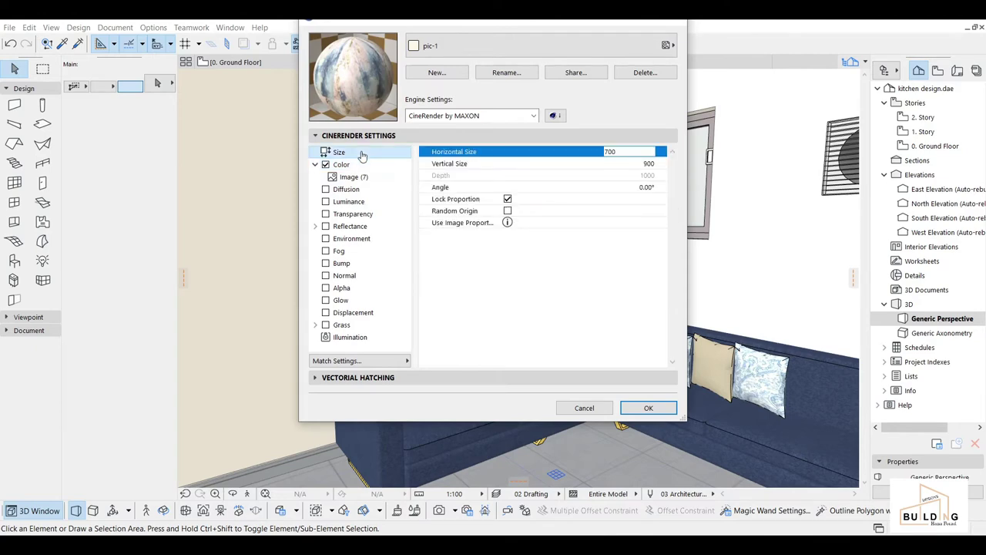
Turn on Use Custom Picture for the left picture above the sofa, name 7
click(648, 408)
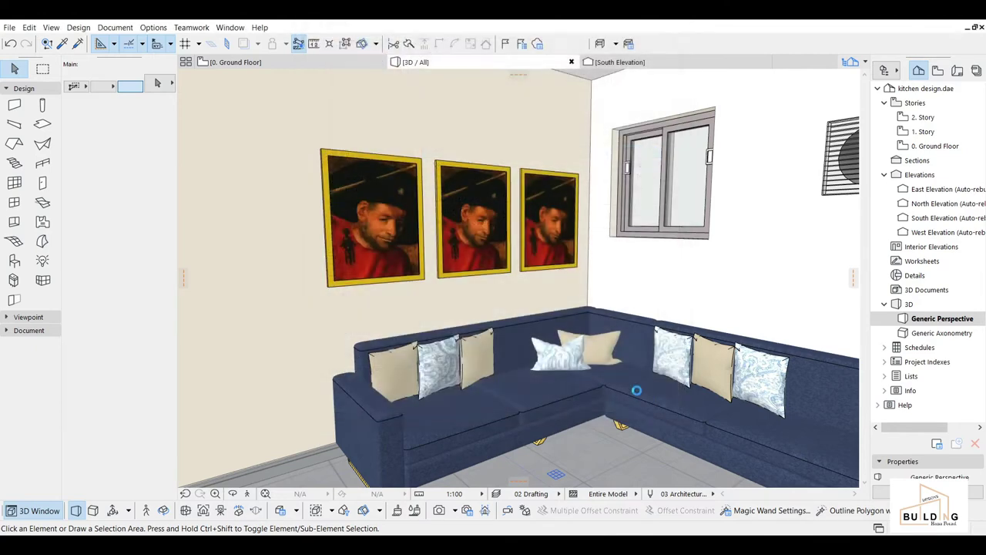
click(414, 280)
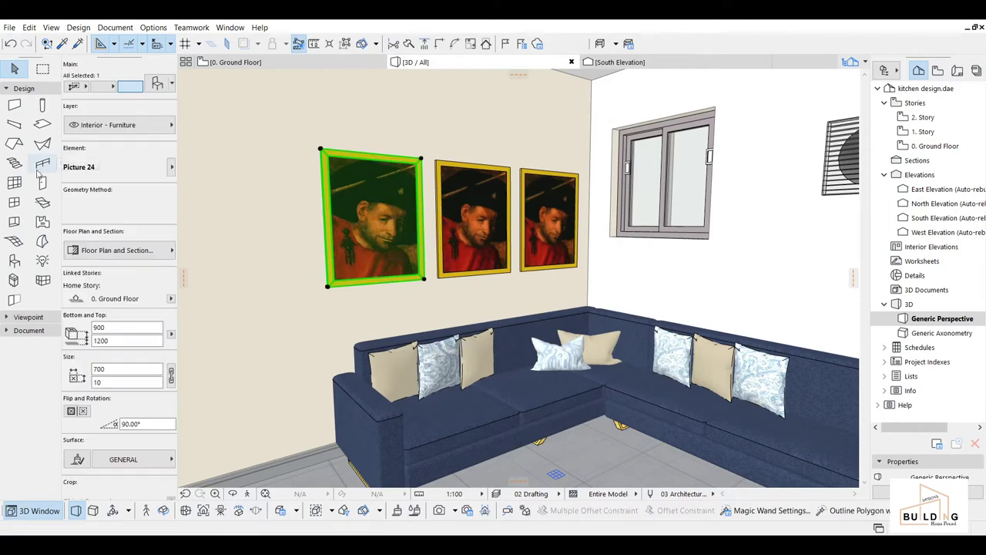
click(154, 85)
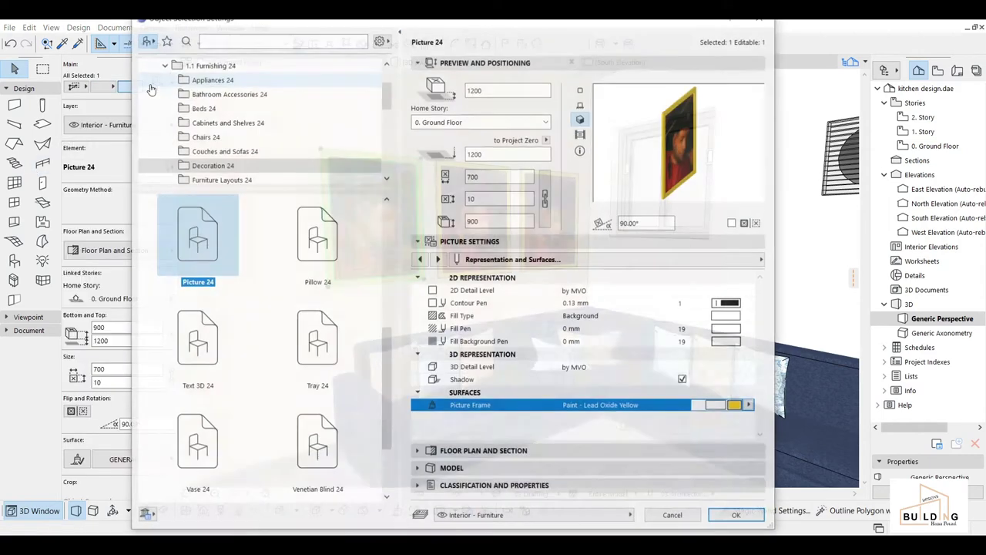
click(701, 259)
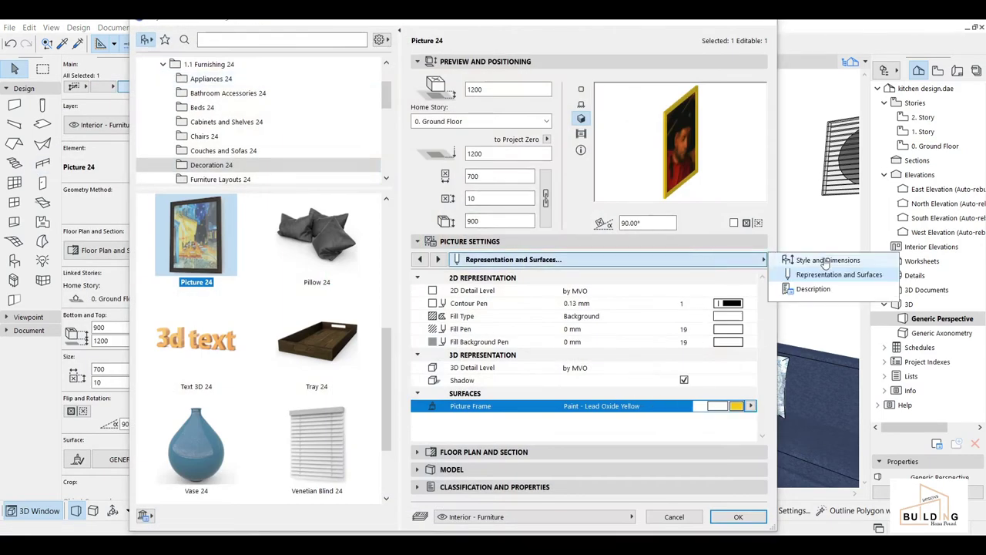
click(825, 262)
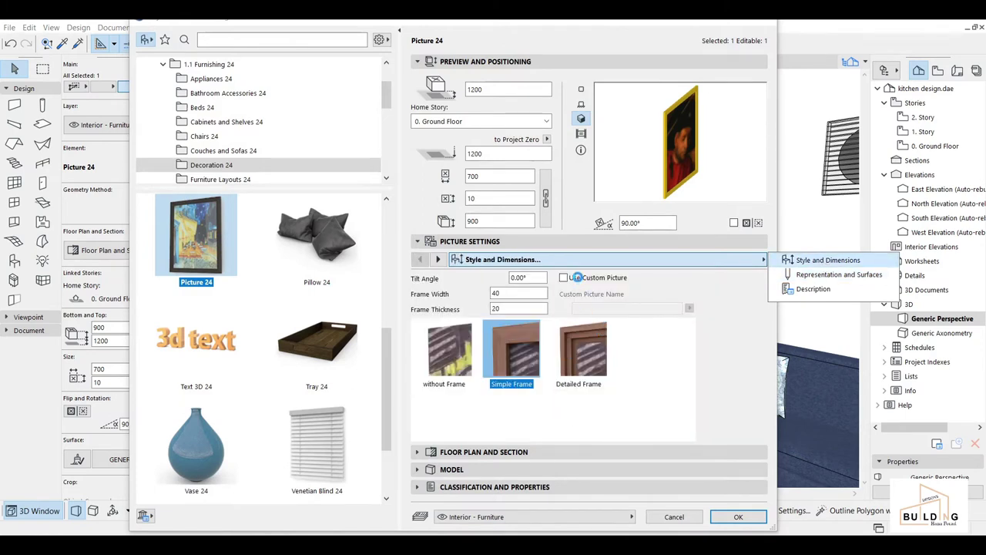
click(564, 278)
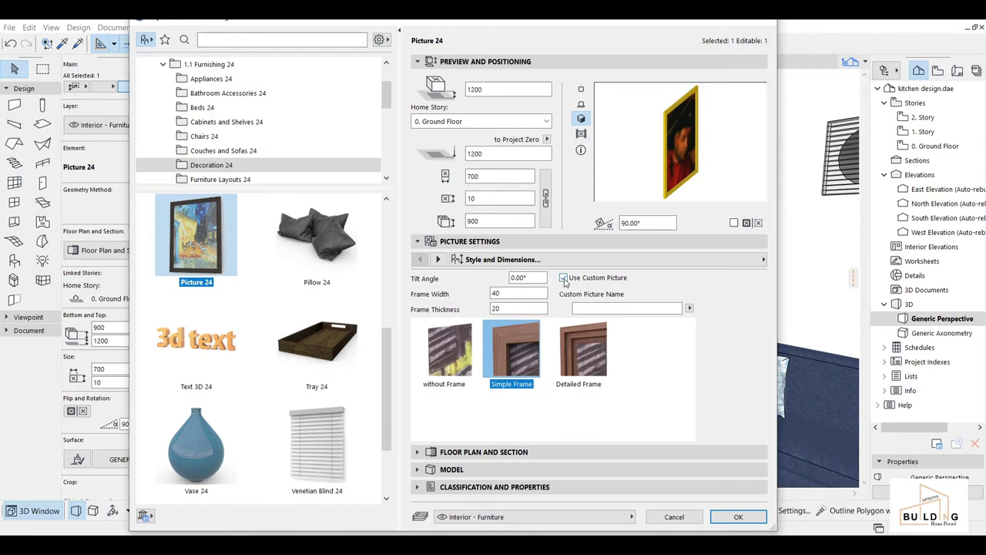
click(689, 309)
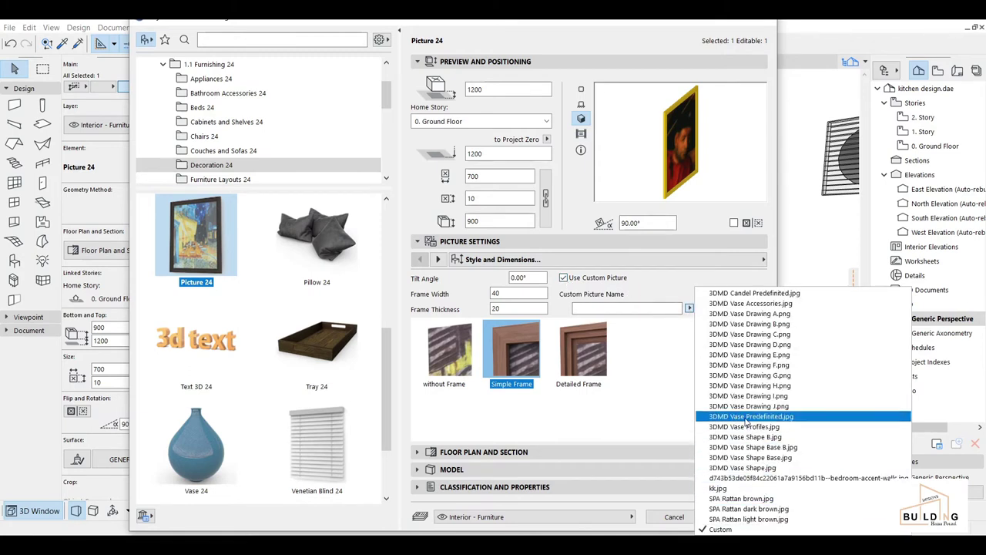
click(642, 309)
text(7)
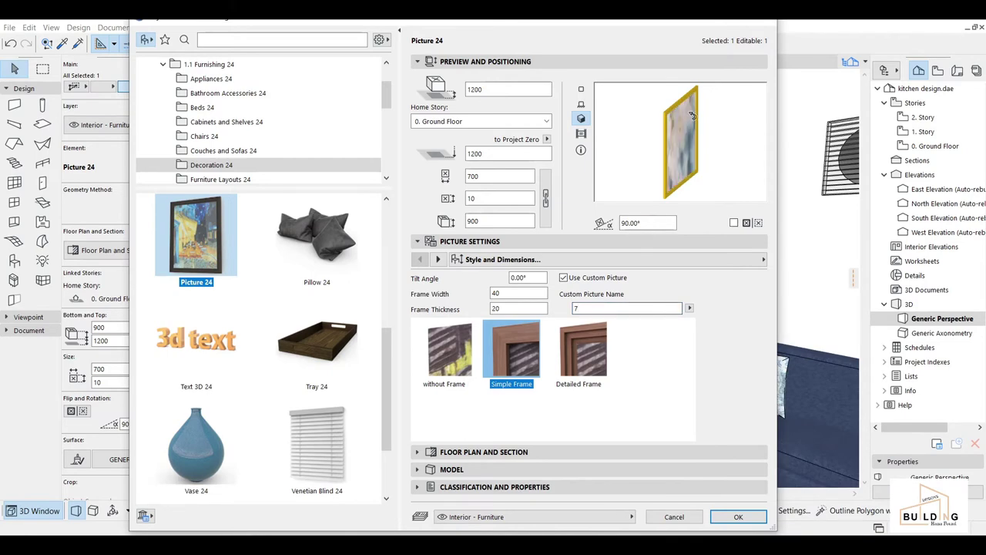
Apply image 7 to the left picture, then create new surface pic-2 from pic-1
click(738, 516)
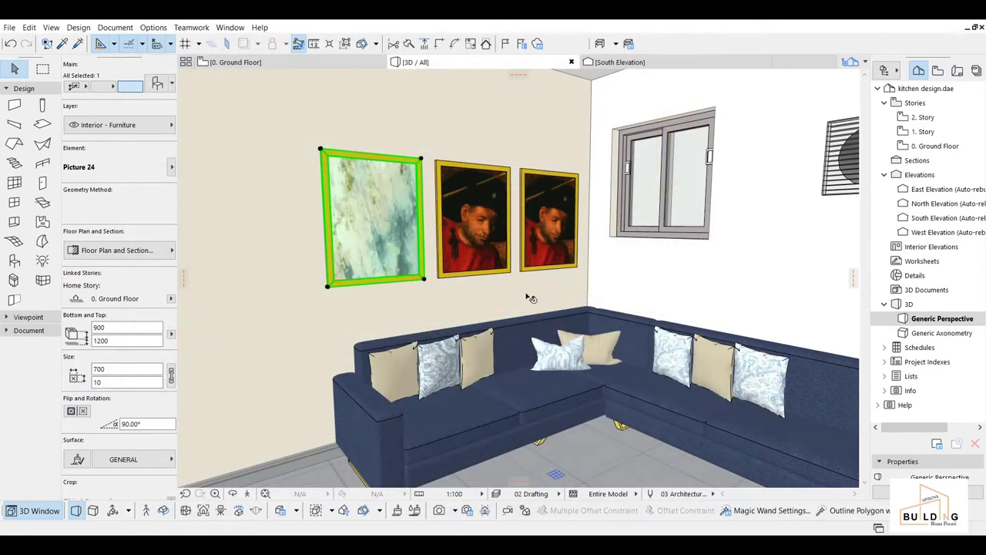
key(Escape)
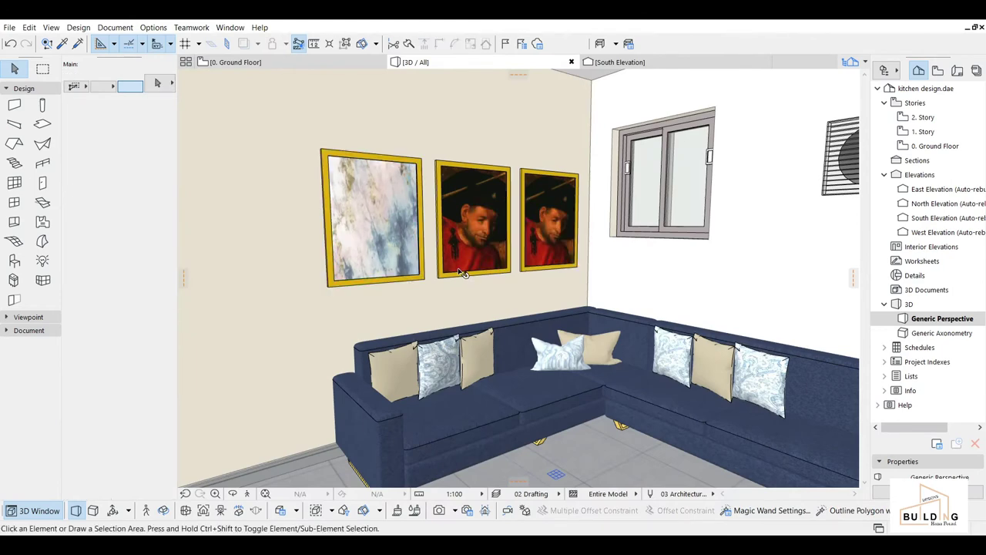
click(153, 28)
mouse_move(187, 44)
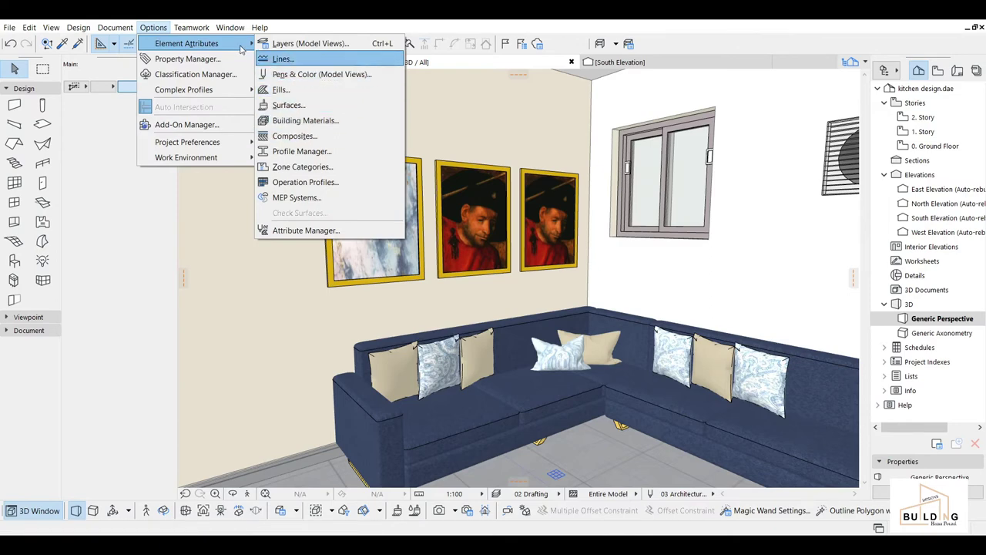
click(331, 106)
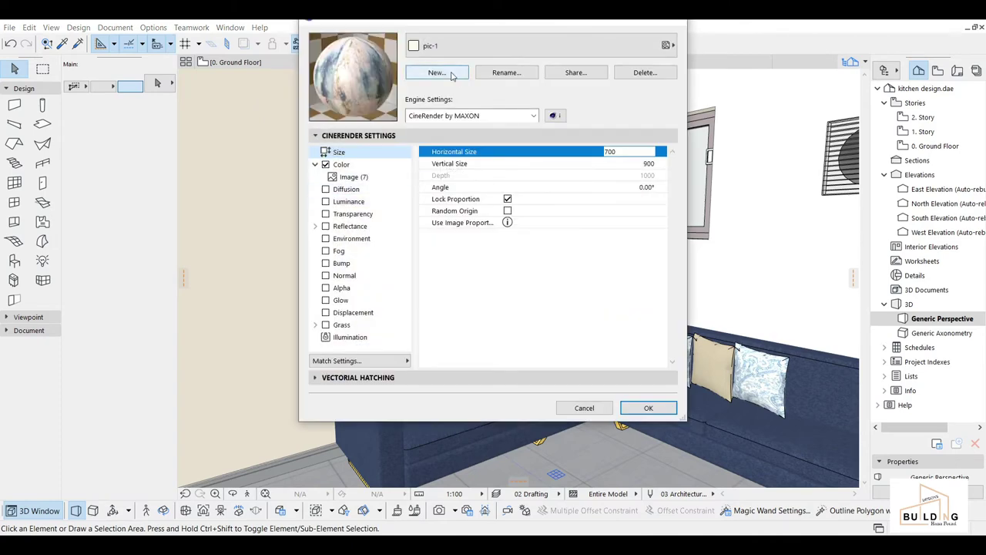
click(453, 75)
text(pic-2)
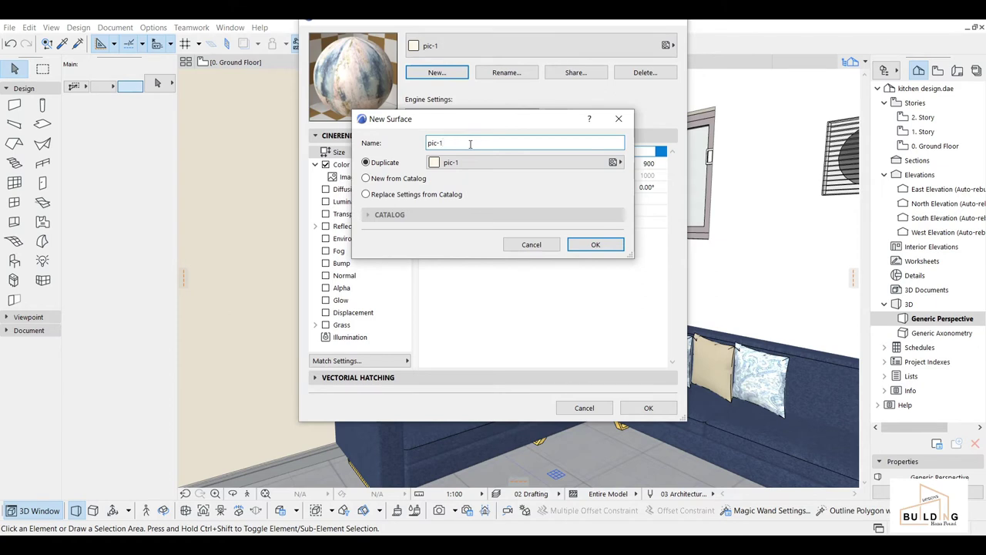
click(595, 245)
click(485, 115)
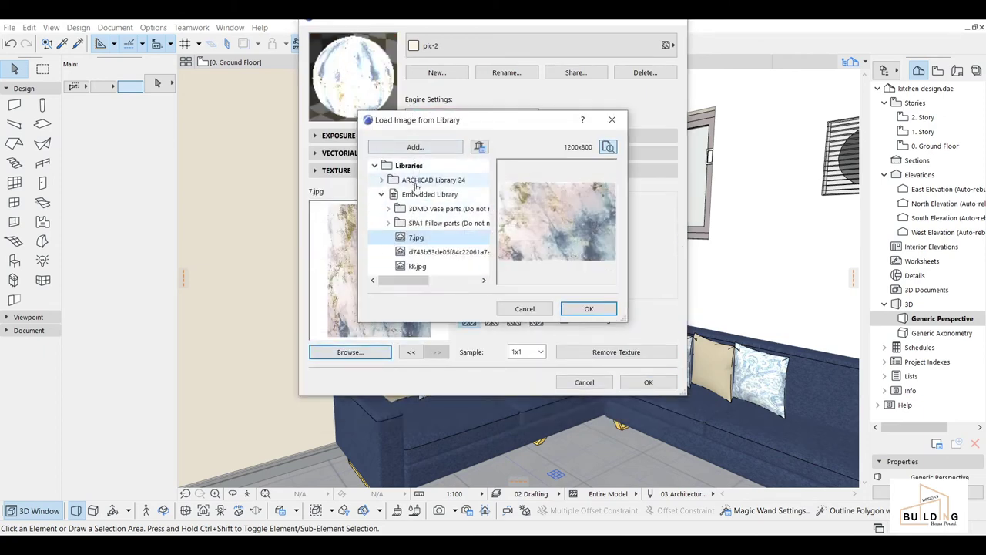
Load the colourful face portrait 00.jpg and set it as the pic-2 texture
click(426, 147)
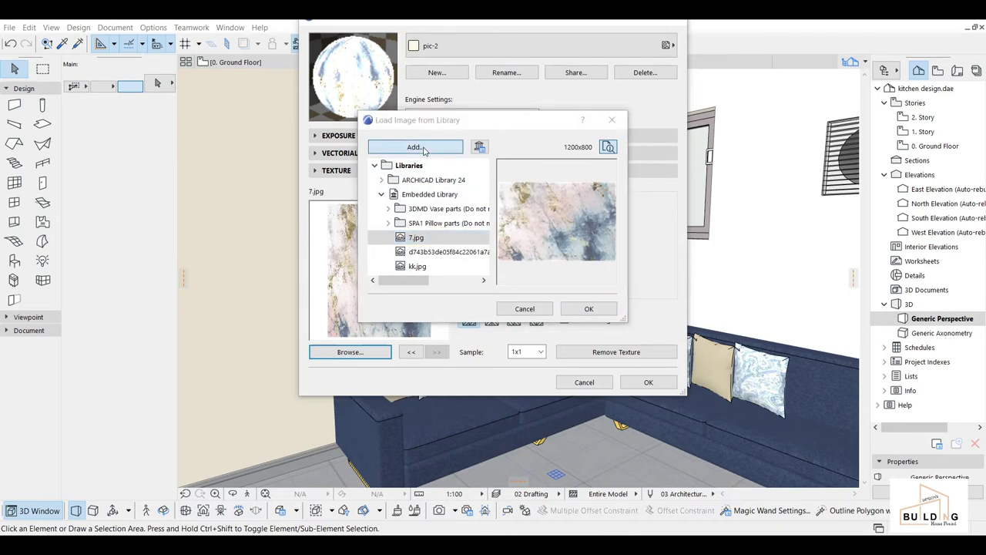
click(416, 172)
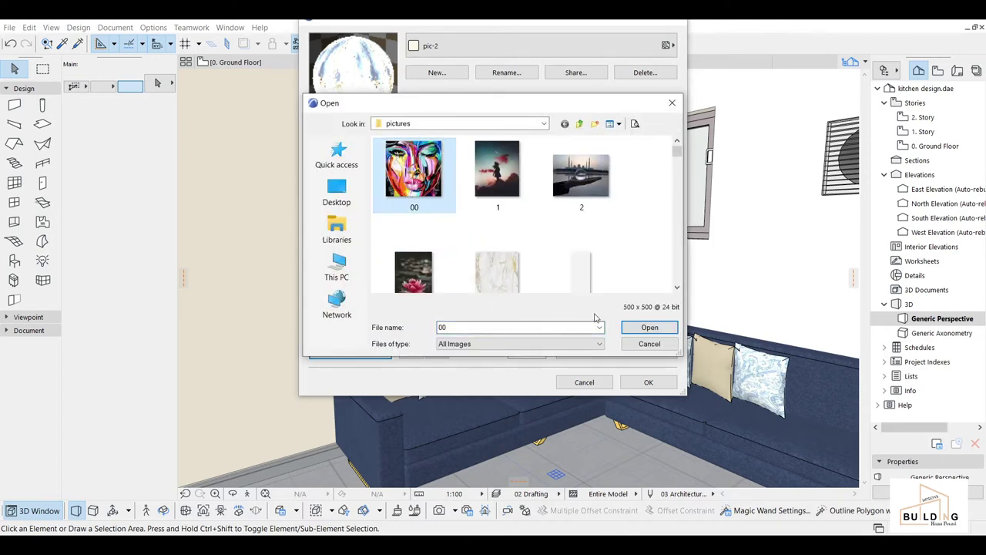
click(649, 327)
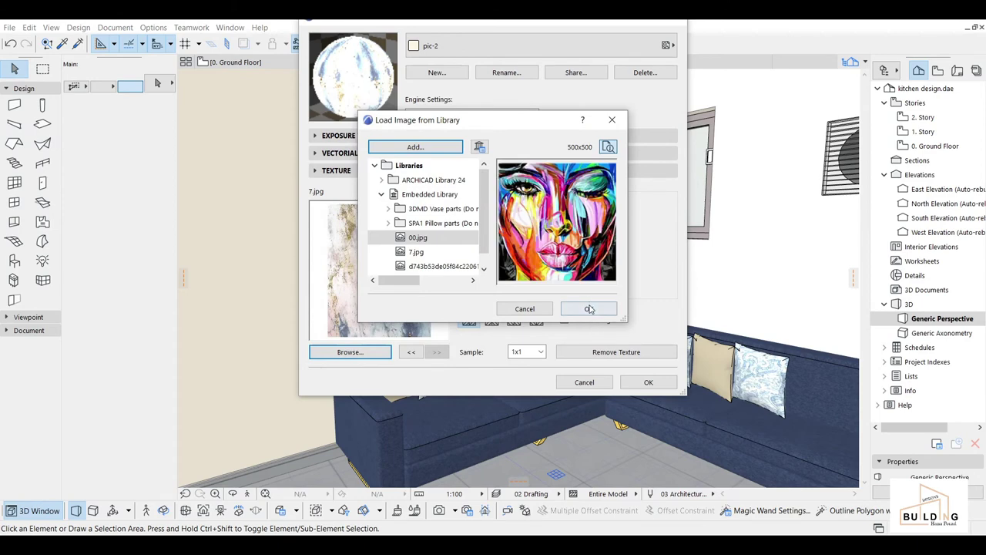
click(589, 308)
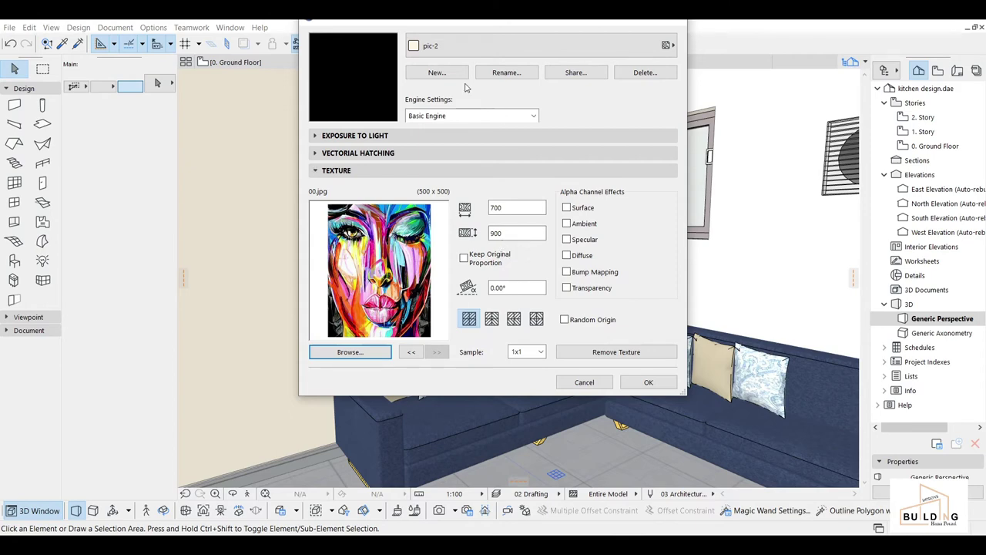
Update pic-2's CineRender settings from the basic material with Diffusion and Reflectance turned off, and confirm
click(416, 135)
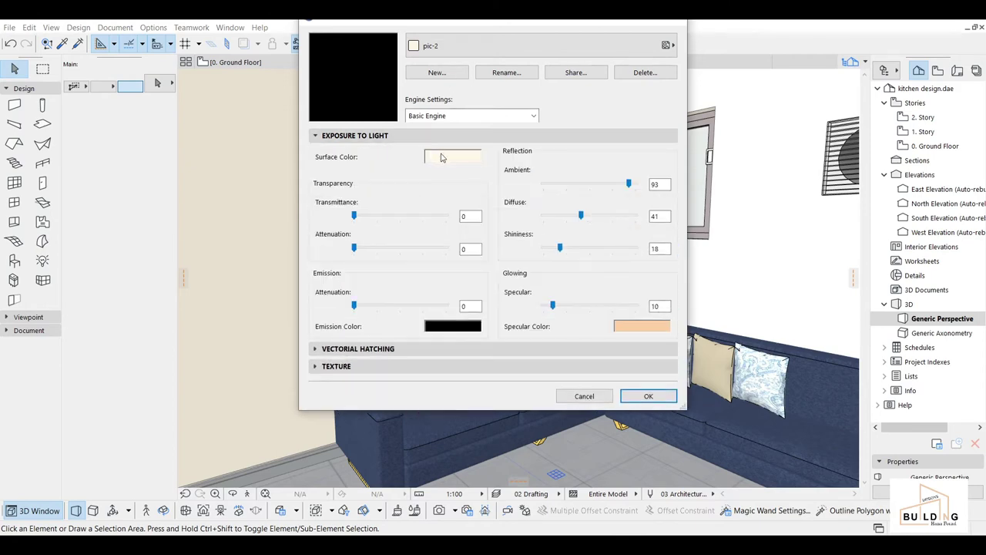
click(446, 118)
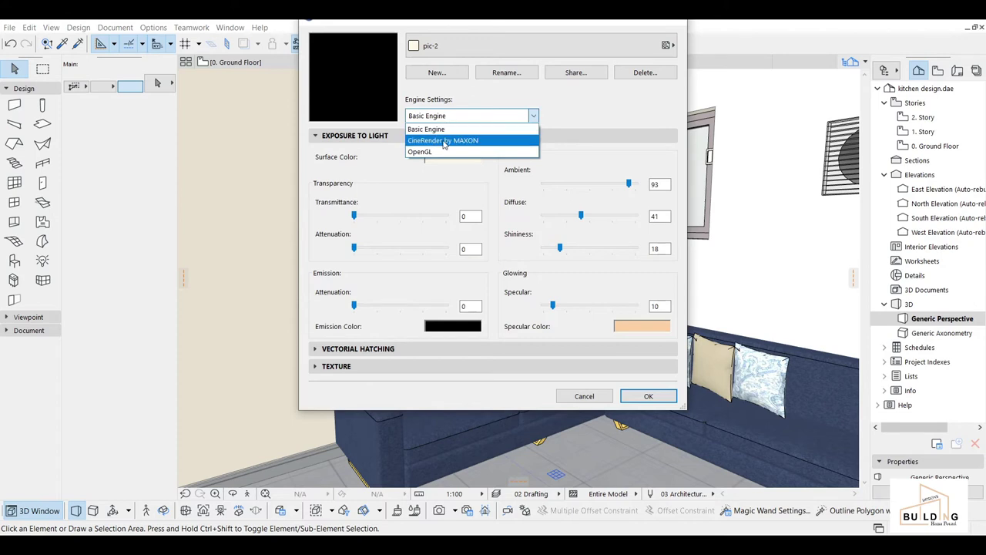
click(444, 144)
click(383, 364)
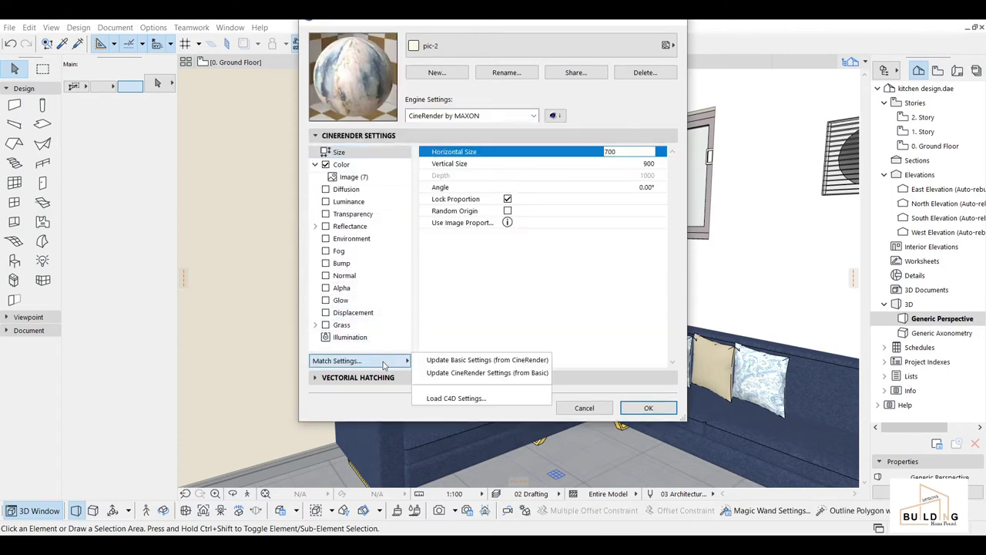
click(513, 374)
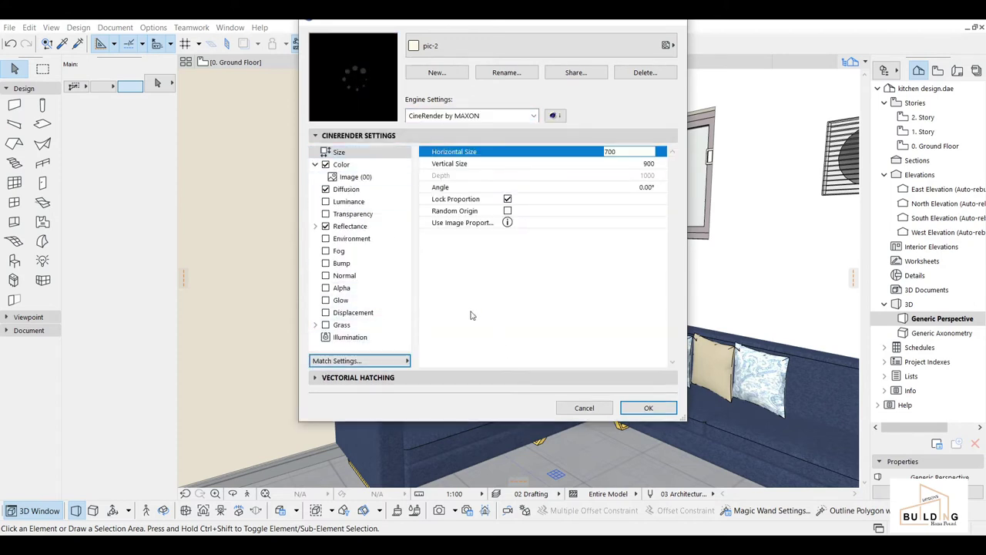
click(325, 226)
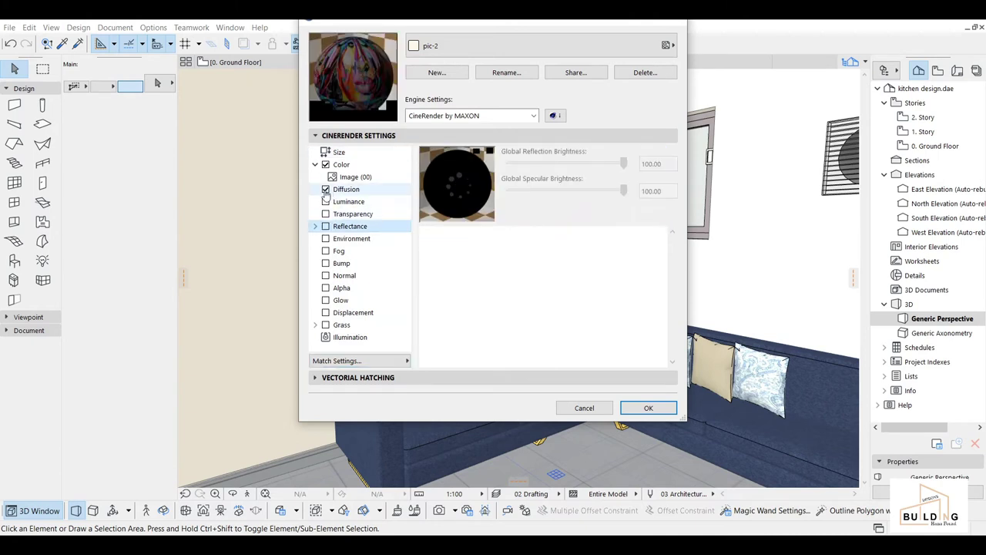
click(325, 189)
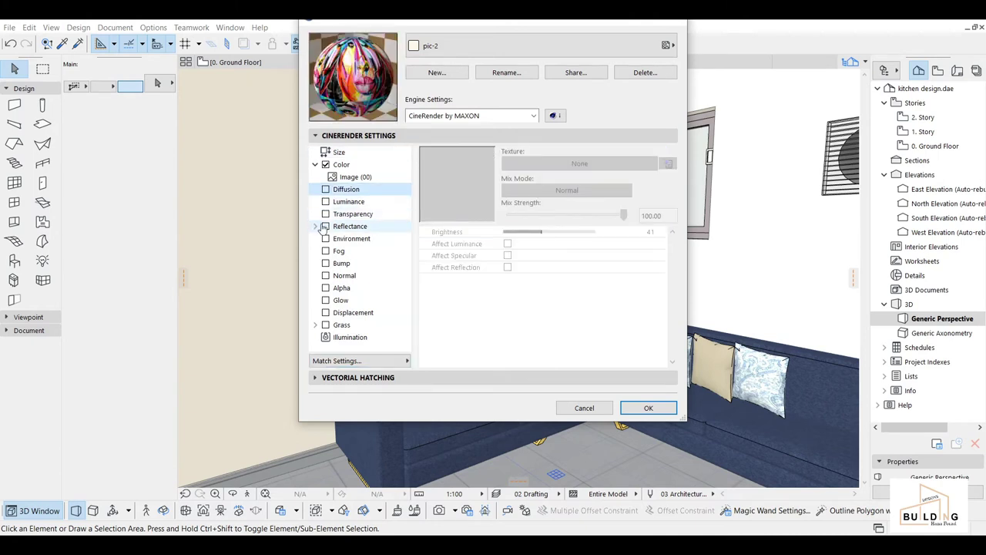
click(353, 177)
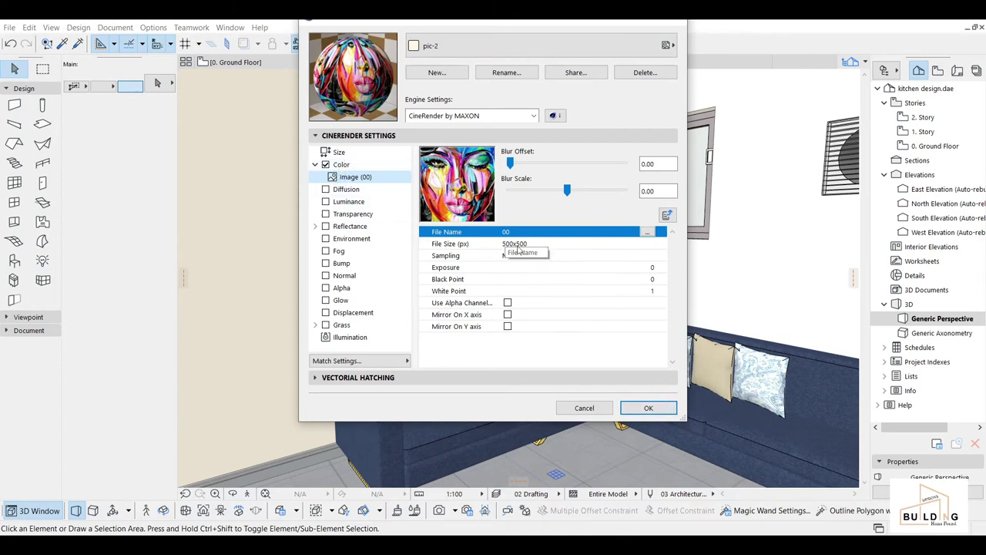
click(649, 408)
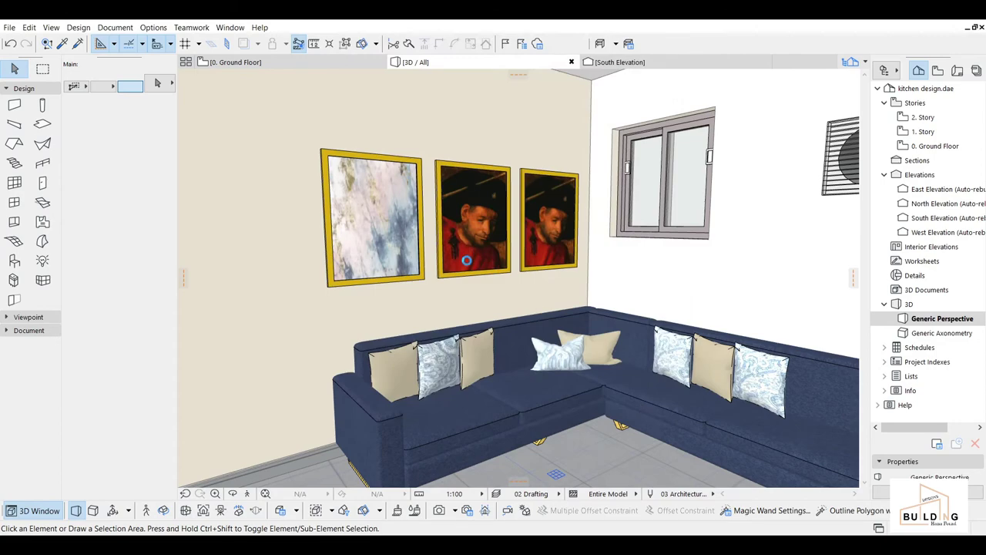
Switch the middle picture's Style and Dimensions to a custom picture using face image 00
click(468, 264)
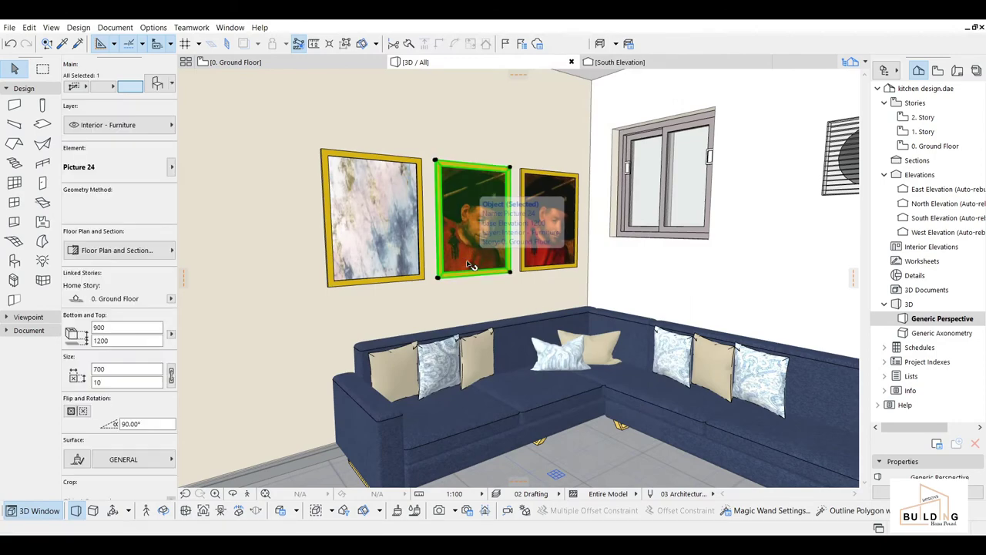
click(156, 86)
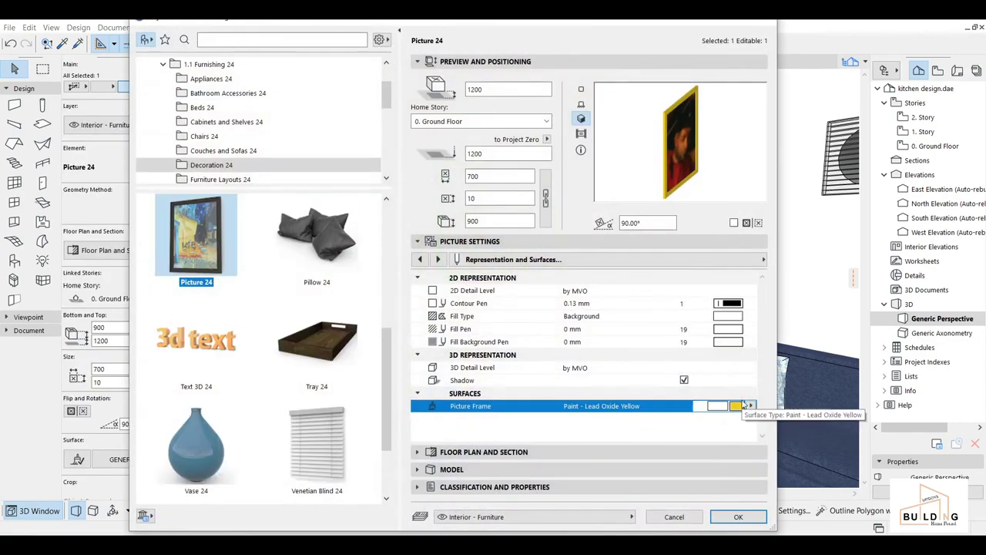
click(736, 259)
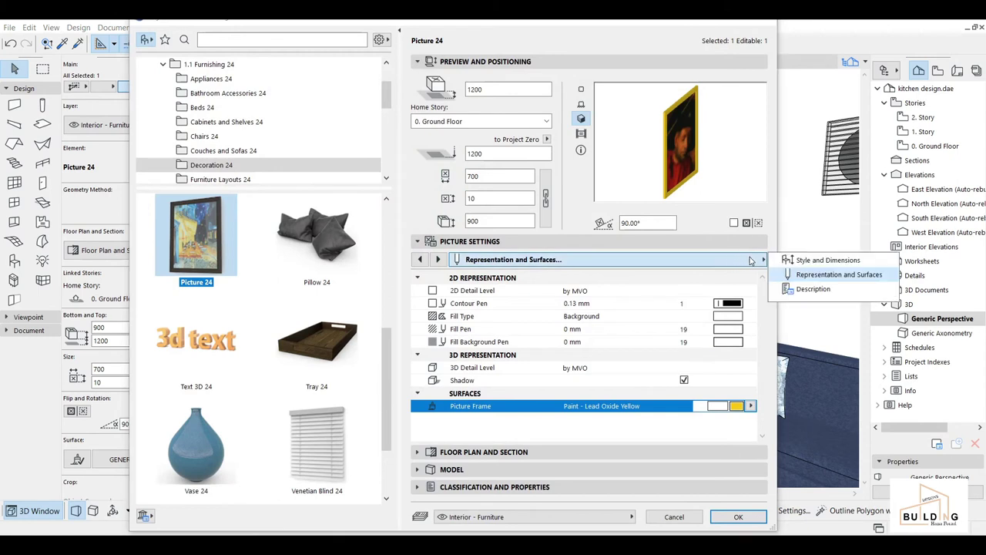
click(808, 262)
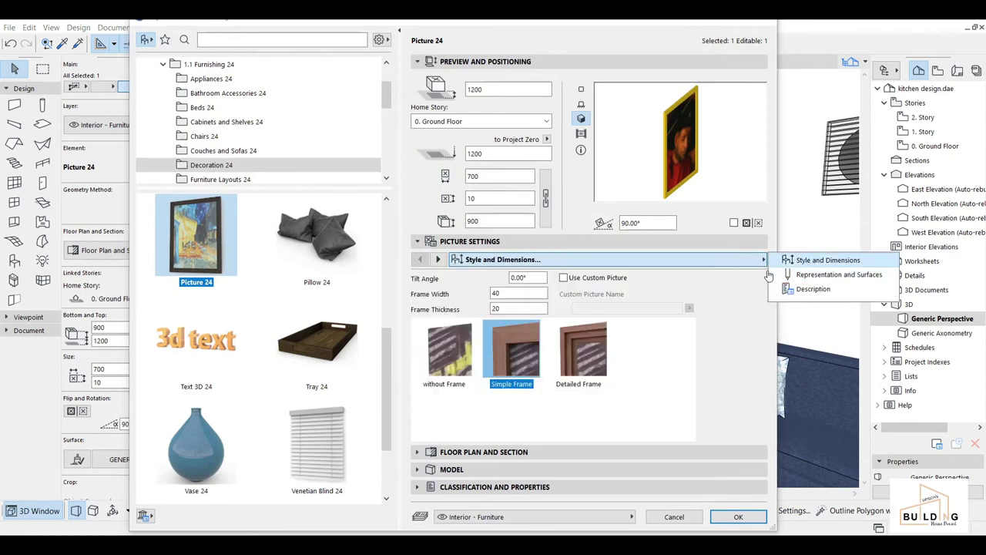
click(595, 279)
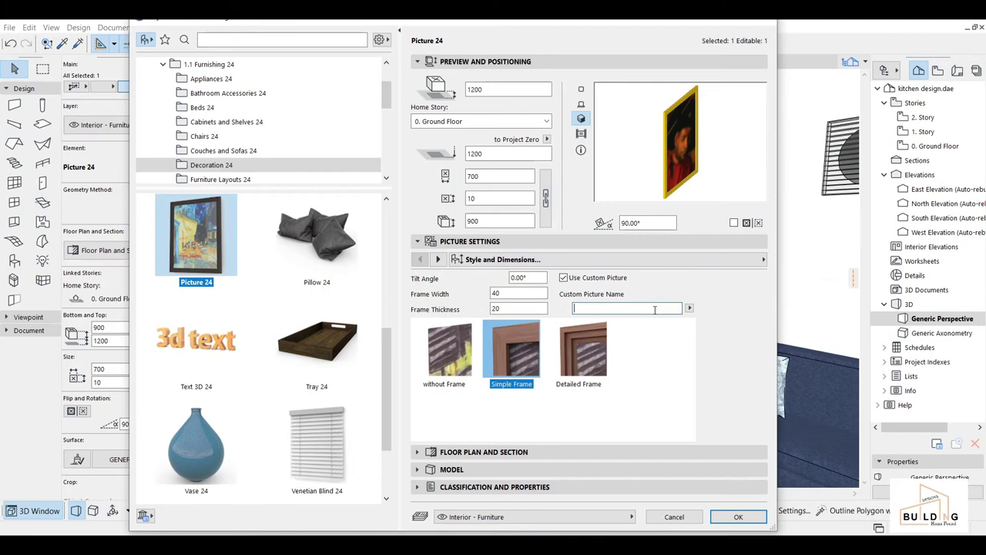
click(627, 308)
text(00)
click(664, 370)
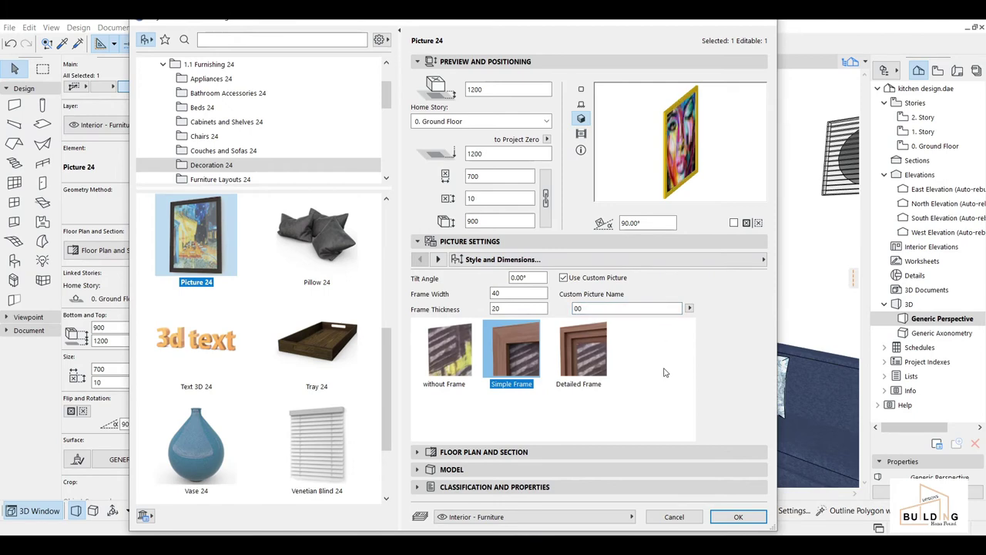
click(738, 516)
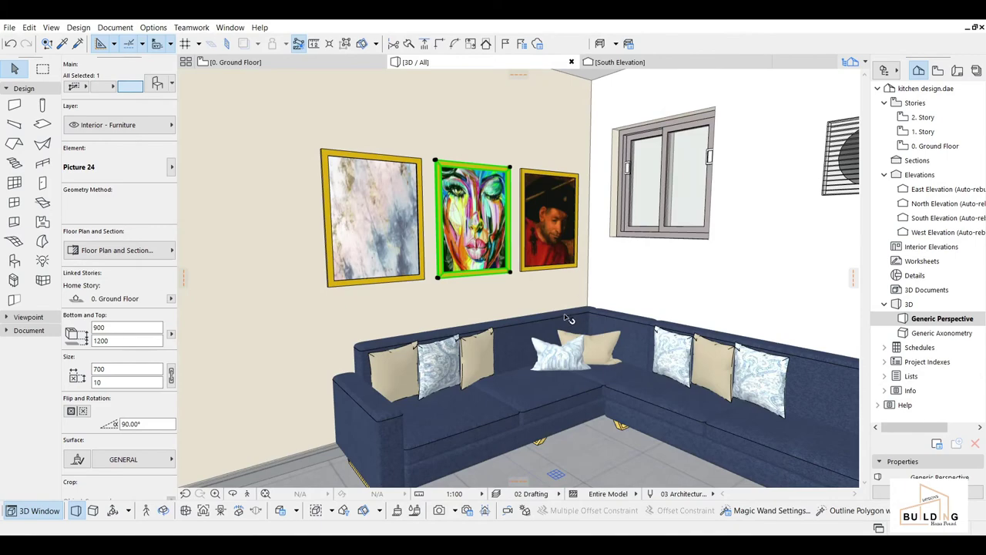
Enable Use Custom Picture in the right-hand picture's Style and Dimensions settings
key(Escape)
click(538, 263)
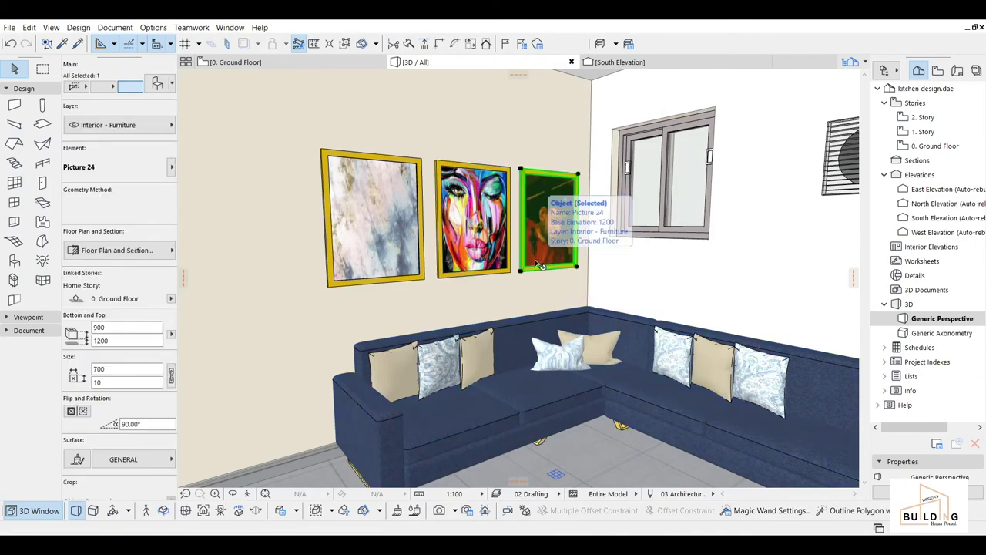
click(157, 84)
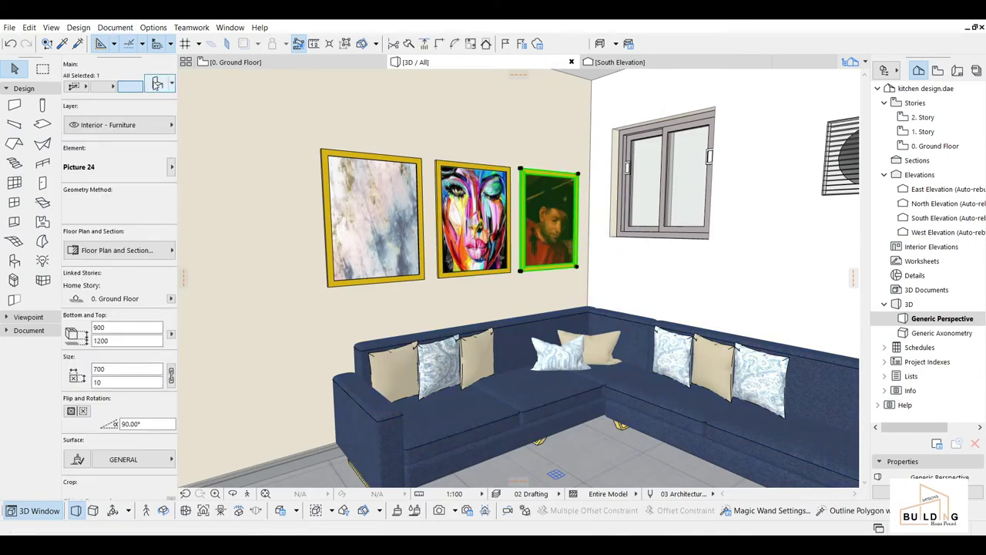
click(724, 260)
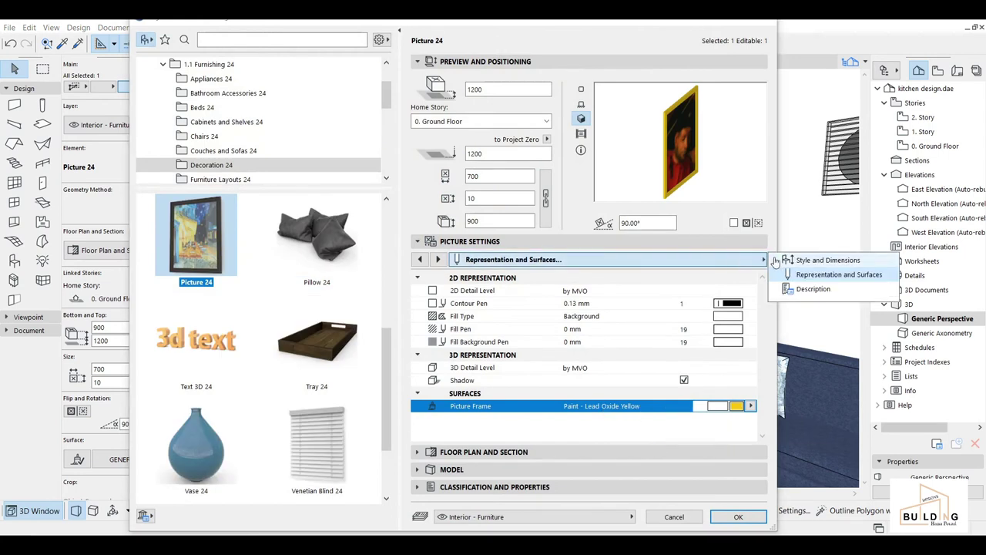
click(827, 260)
click(574, 279)
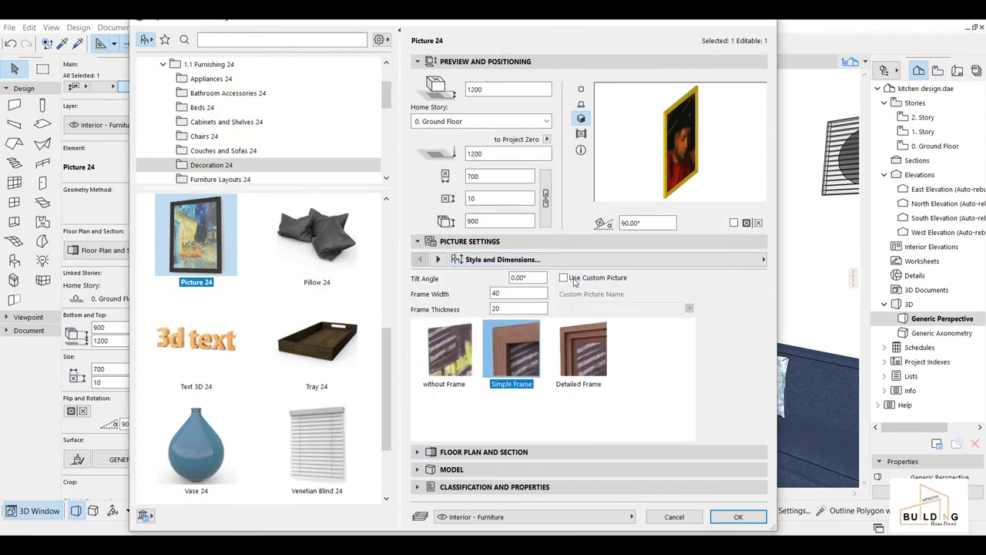
Preview the candle and vase images in the frame, then close the list without choosing one
click(691, 309)
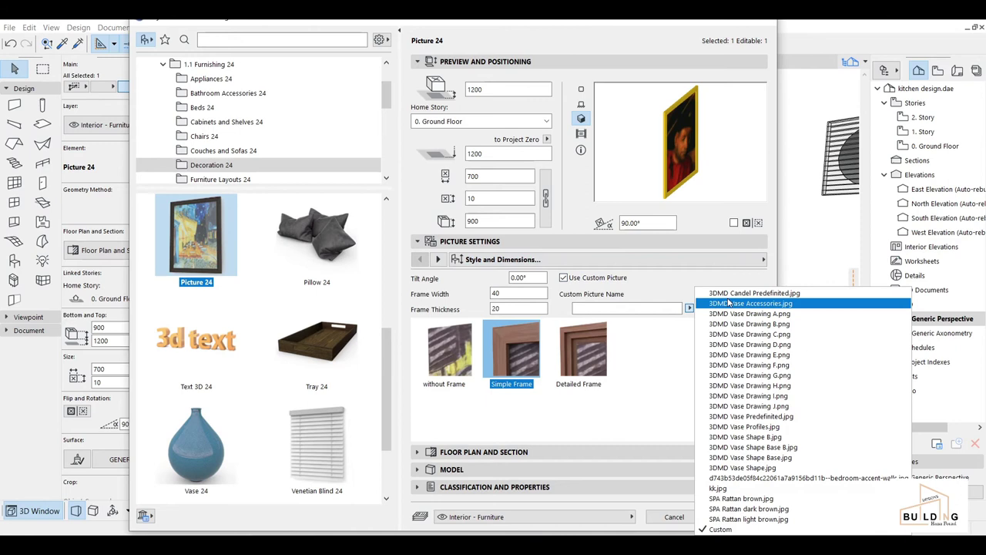
click(754, 293)
click(689, 308)
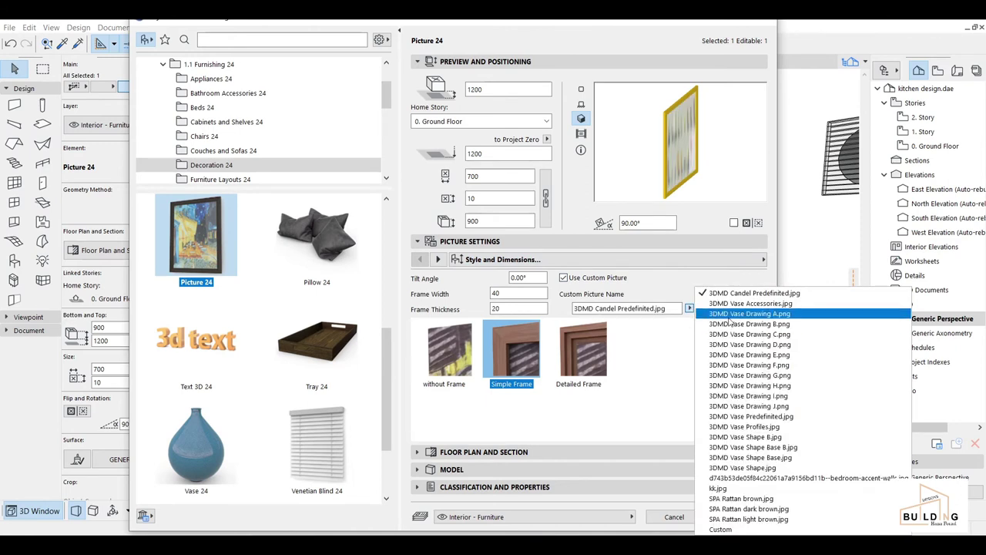
click(730, 315)
click(690, 308)
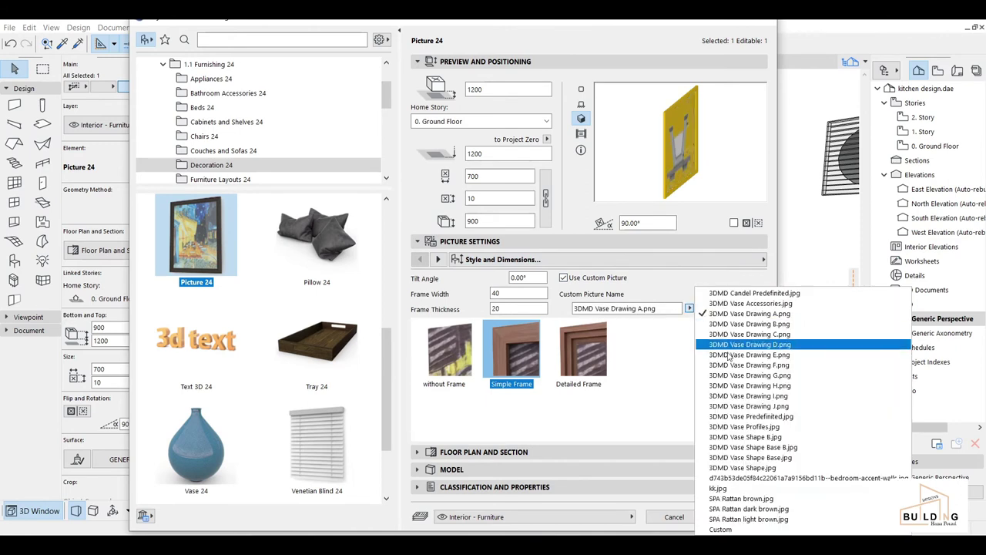
click(728, 408)
click(690, 308)
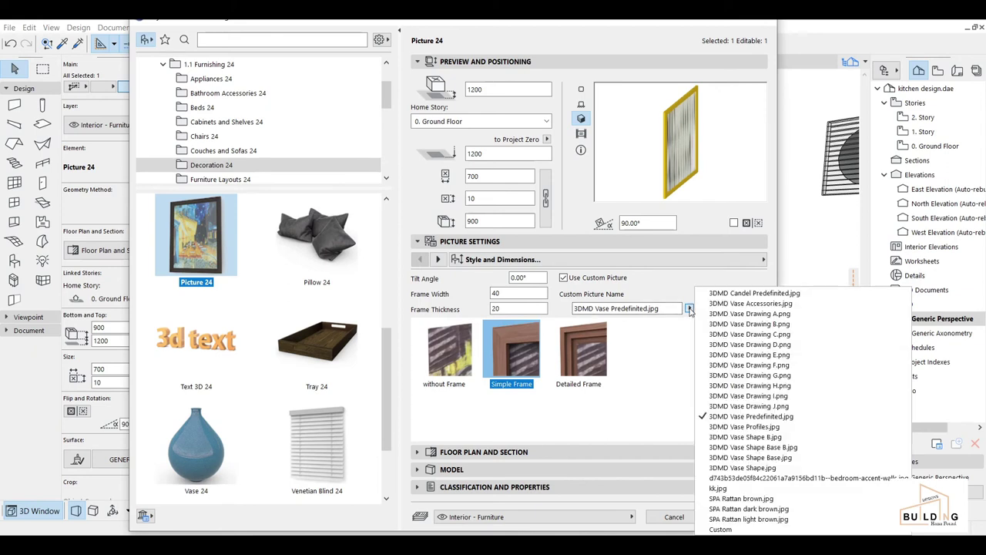
click(751, 468)
click(689, 308)
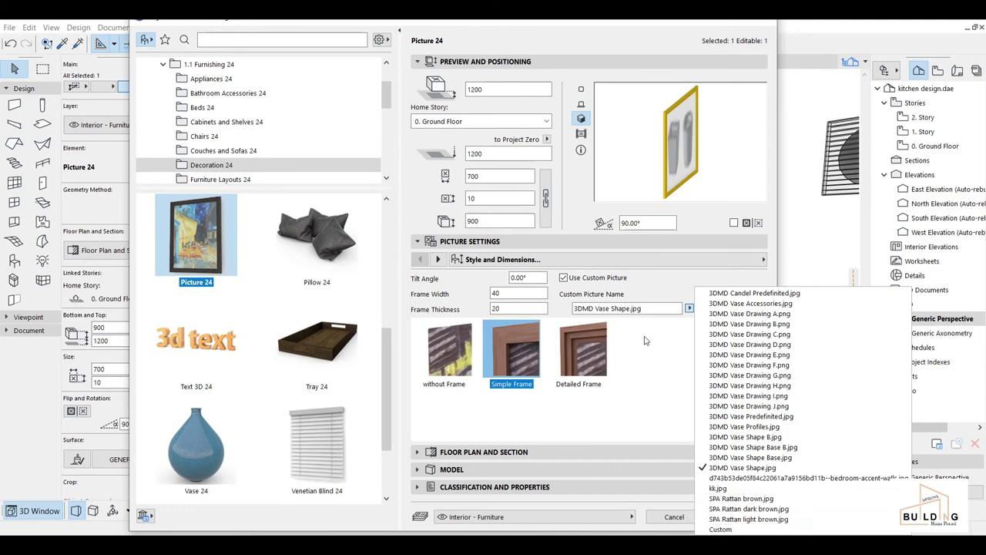
click(658, 316)
Set the right picture's custom image name to '7' for the marbled image and confirm
drag(644, 309, 556, 306)
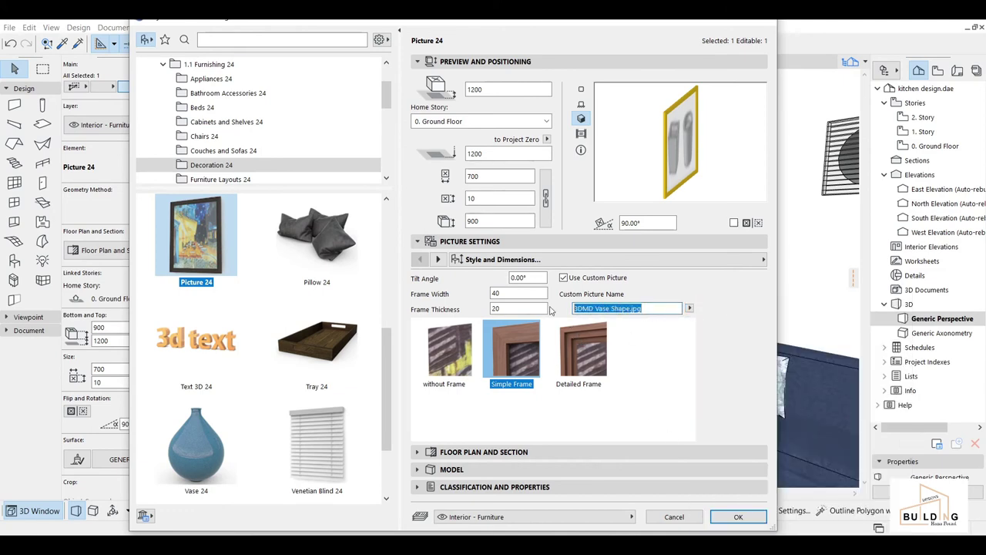
text(7)
click(737, 516)
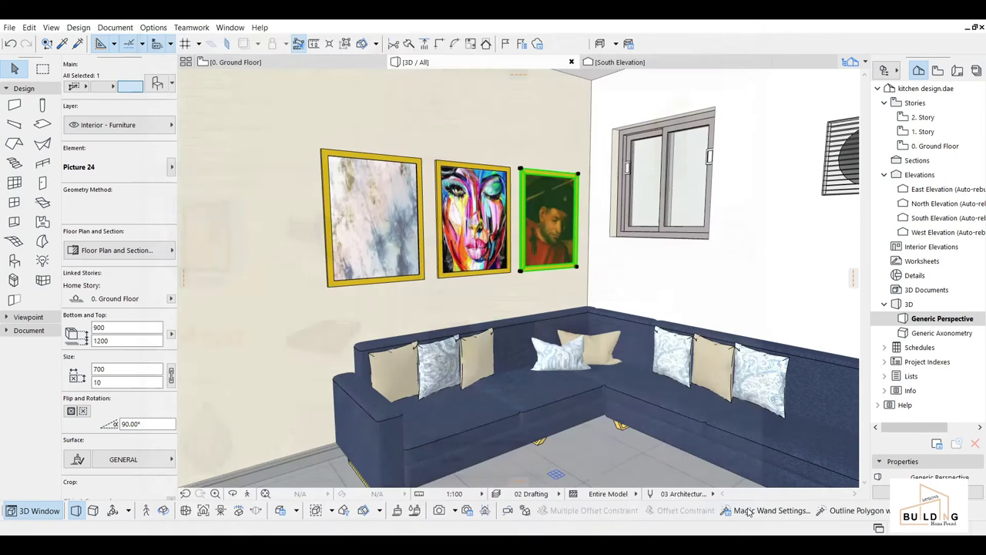
key(Escape)
middle_drag(531, 319, 429, 251)
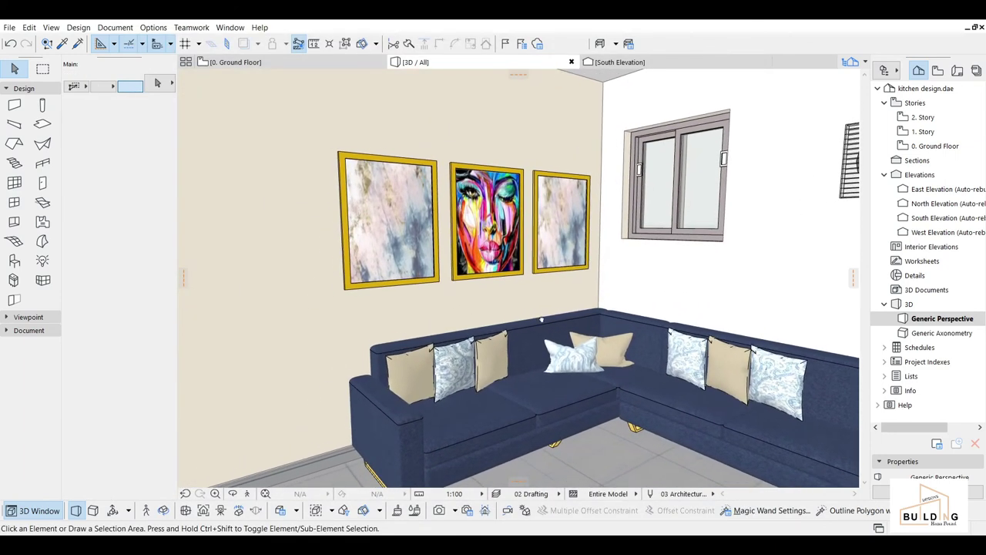
click(115, 27)
mouse_move(141, 247)
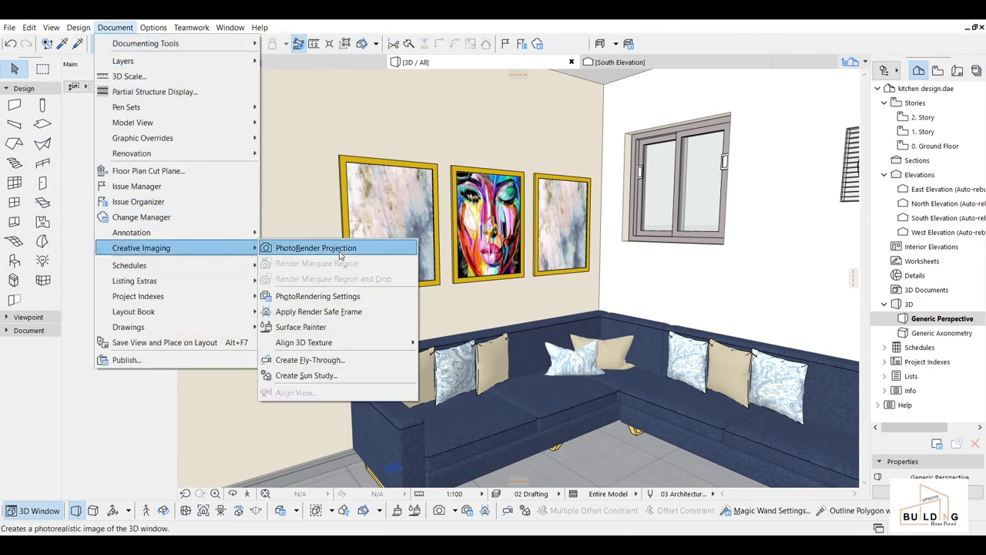
Start a PhotoRender Projection of the 3D sofa corner with its three framed pictures
click(339, 255)
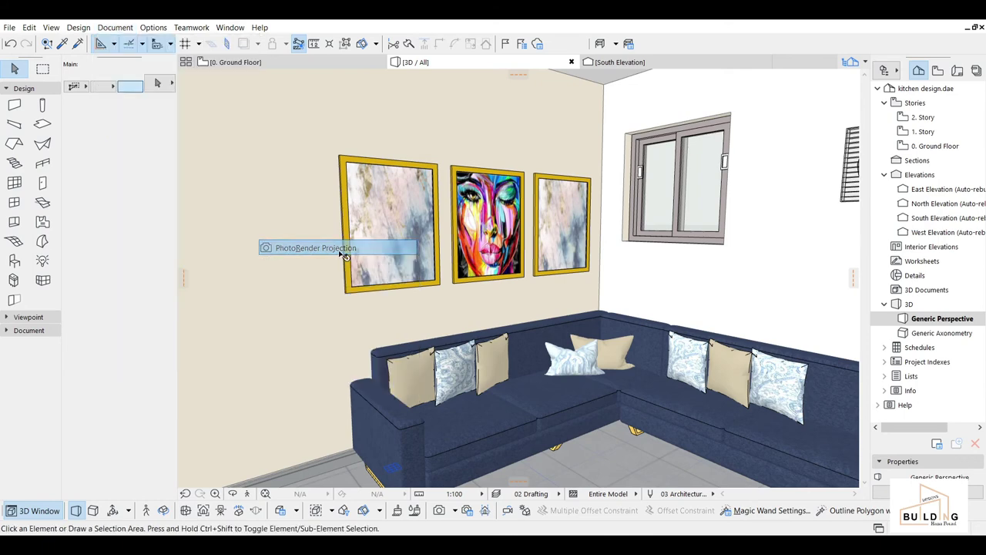